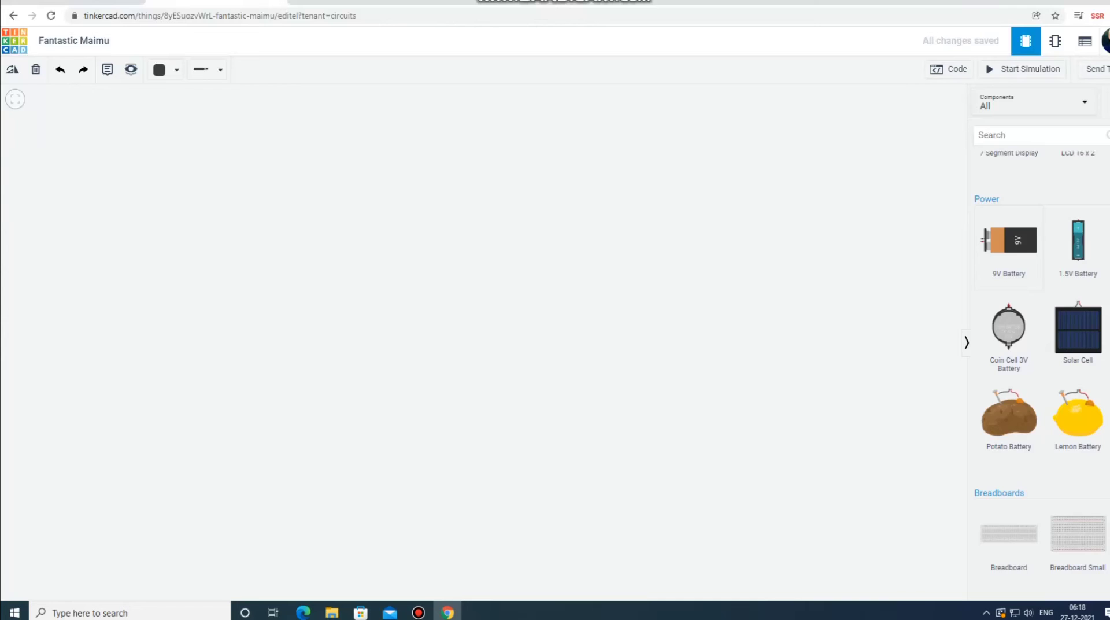
Place a Breadboard Small on the canvas with an Arduino Uno R3 to its left.
scroll(1038, 370, "down", 3)
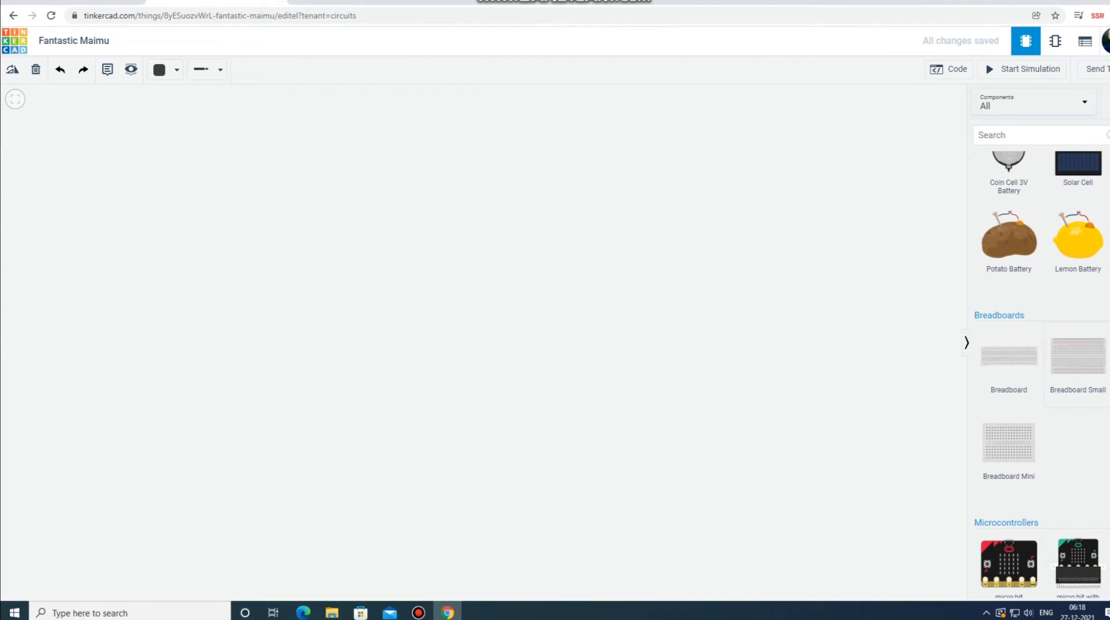
left_click_drag(1077, 356, 596, 294)
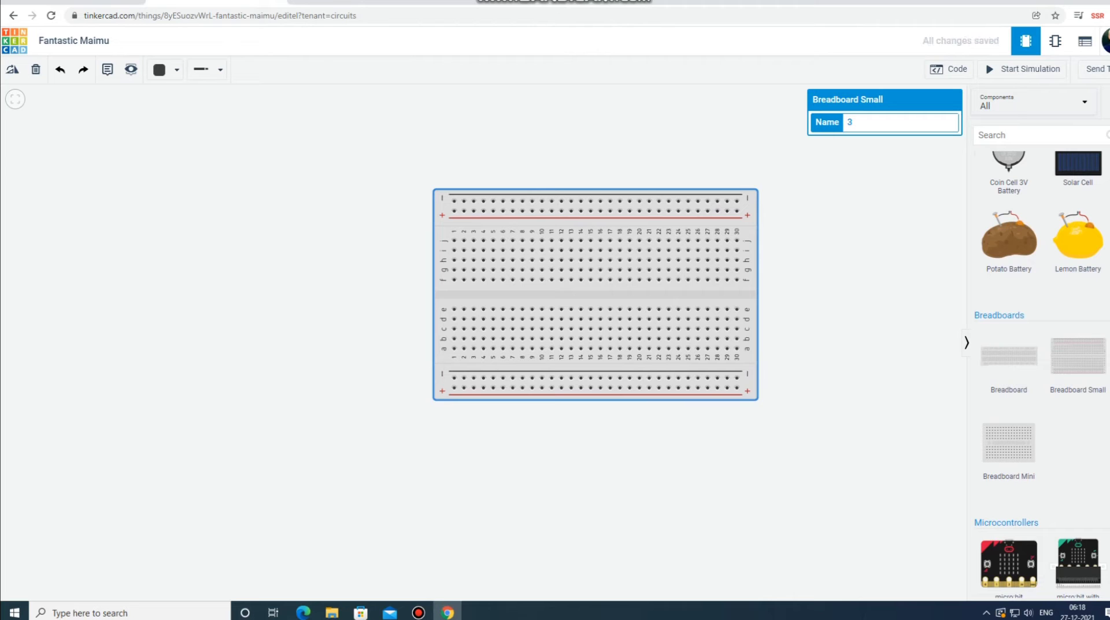
scroll(1038, 370, "down", 3)
scroll(1038, 370, "down", 3)
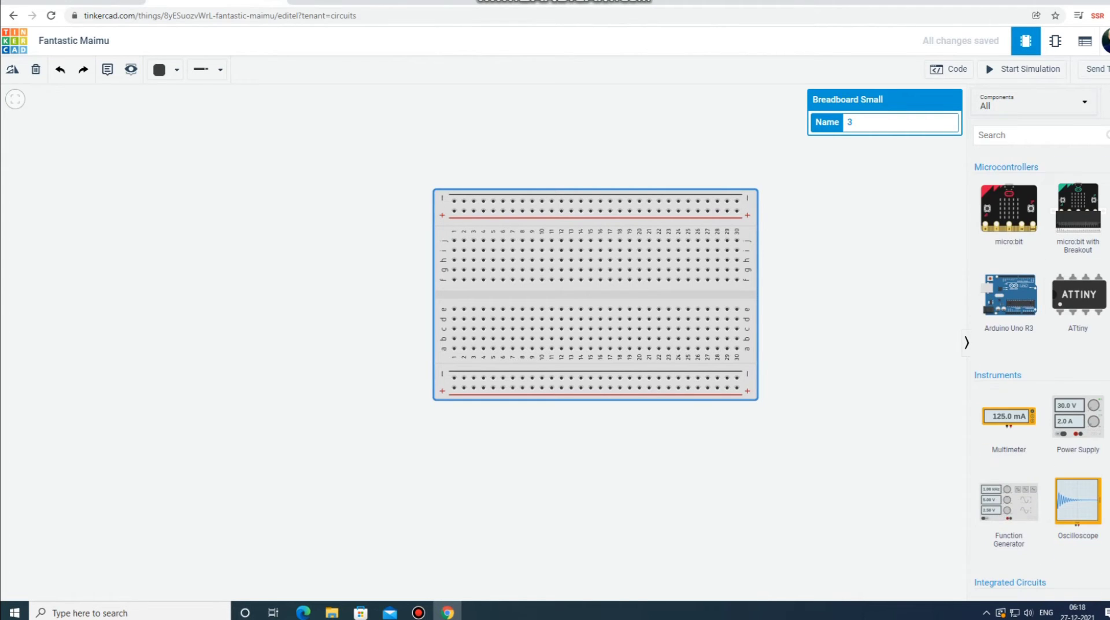
left_click_drag(1009, 295, 298, 328)
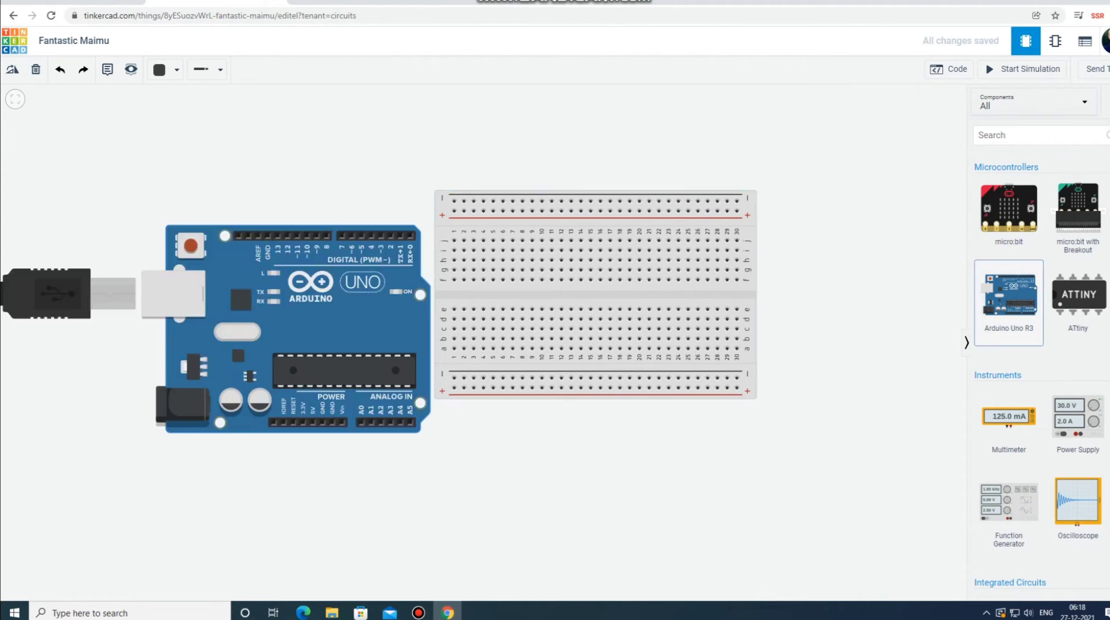
scroll(1038, 370, "up", 3)
scroll(1038, 370, "up", 4)
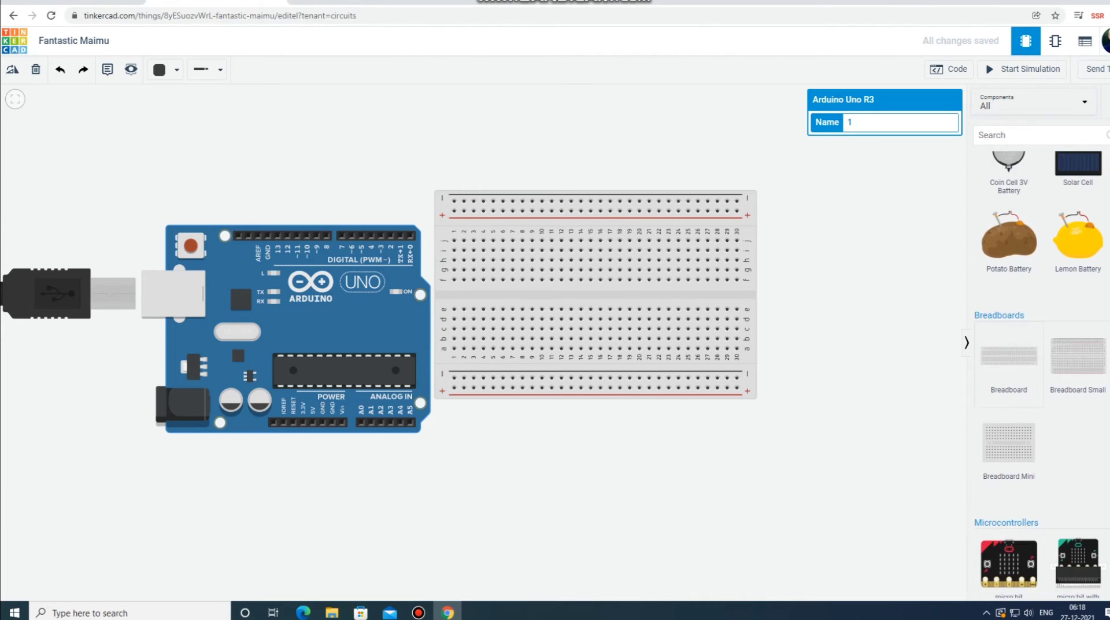
scroll(1037, 370, "up", 2)
scroll(1038, 370, "up", 1)
scroll(1038, 370, "up", 2)
scroll(1038, 370, "up", 2)
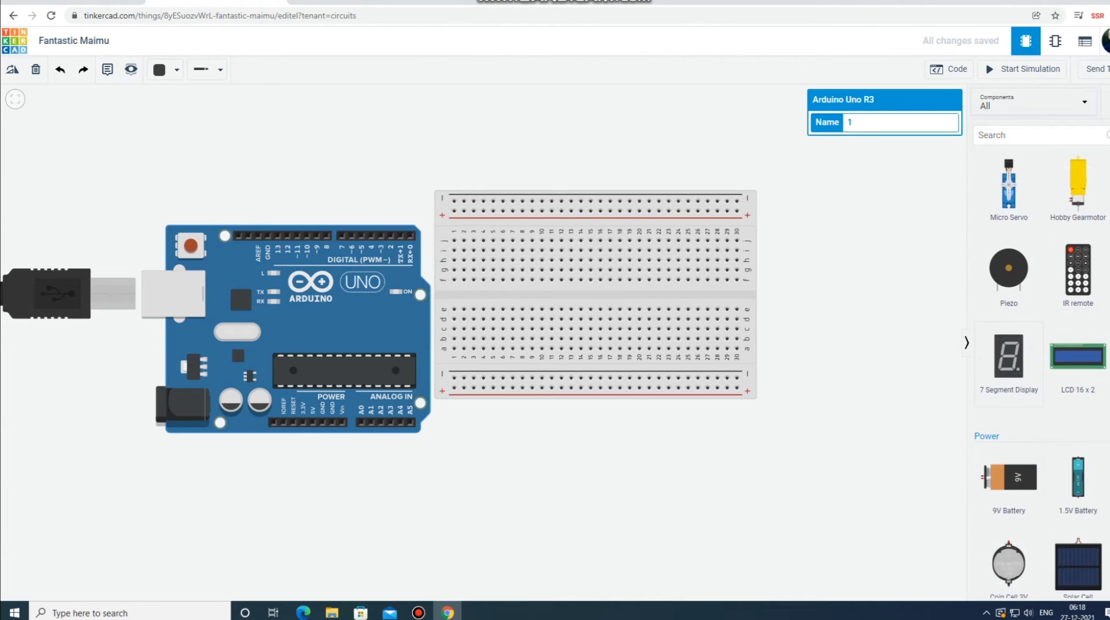
scroll(1037, 370, "up", 2)
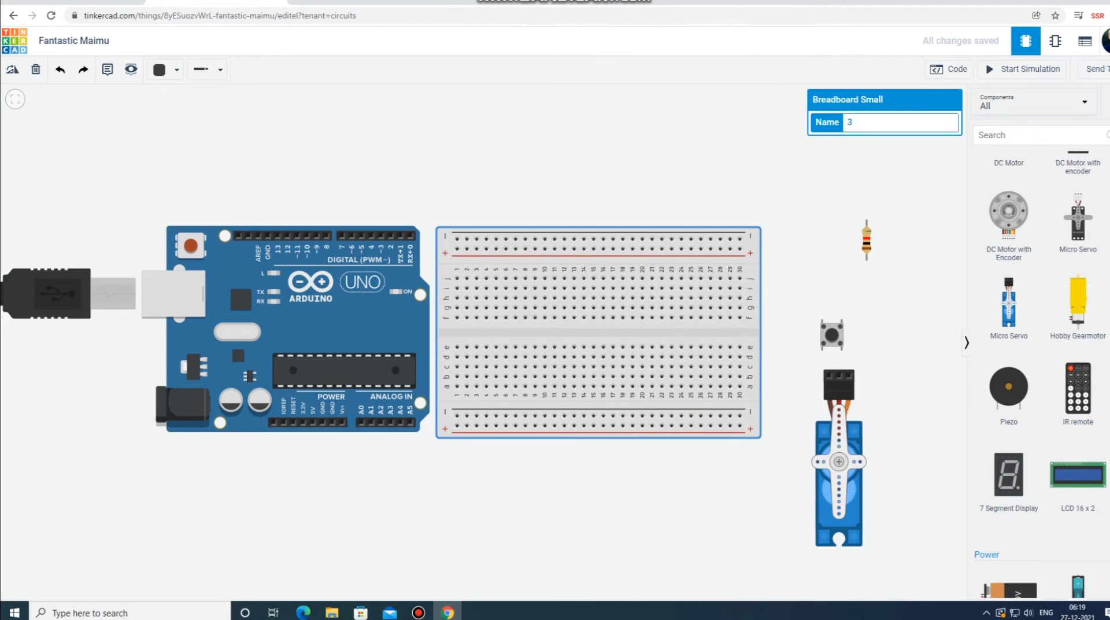
Nudge the breadboard right and seat the pushbutton across its centre channel.
key("Right")
key("Right")
key("Right")
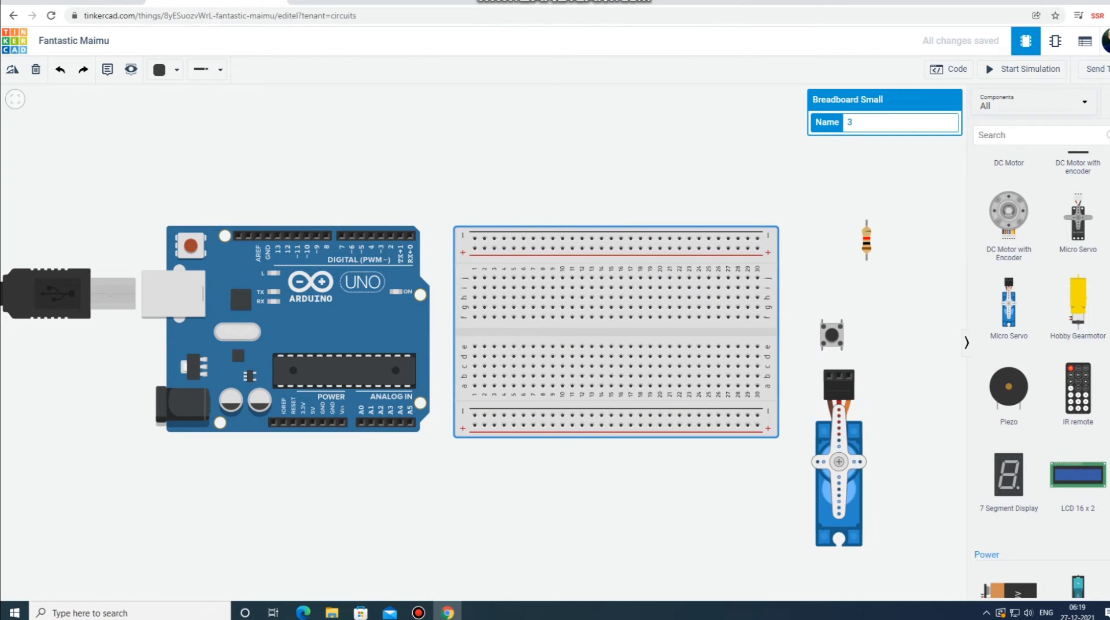
mouse_move(831, 334)
left_mouse_down()
mouse_move(552, 332)
mouse_move(679, 332)
mouse_move(612, 331)
left_mouse_up()
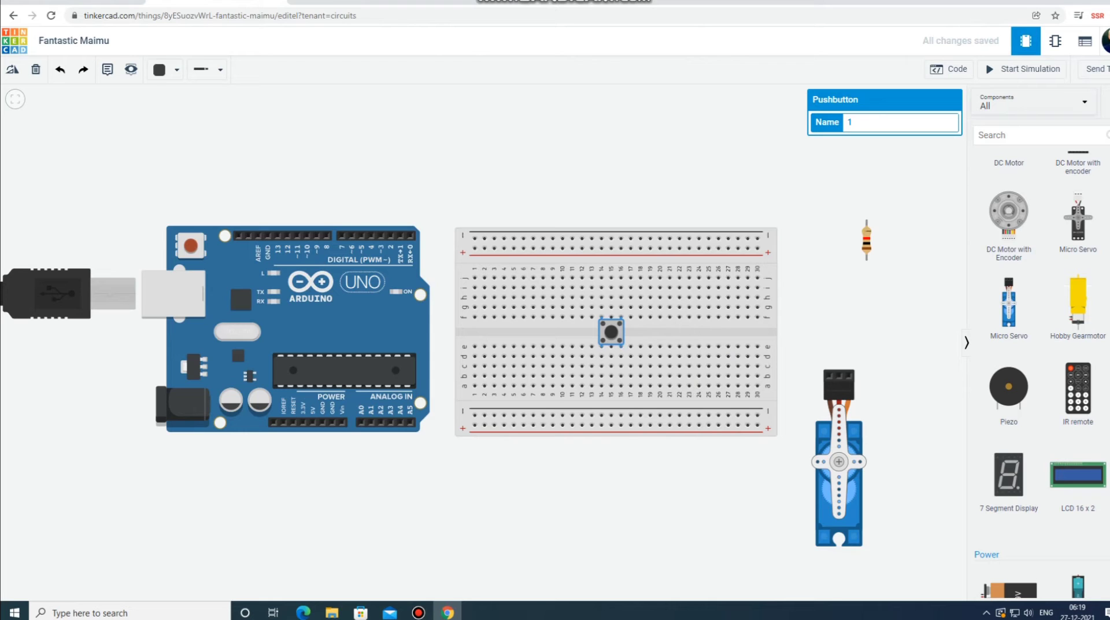
key("Escape")
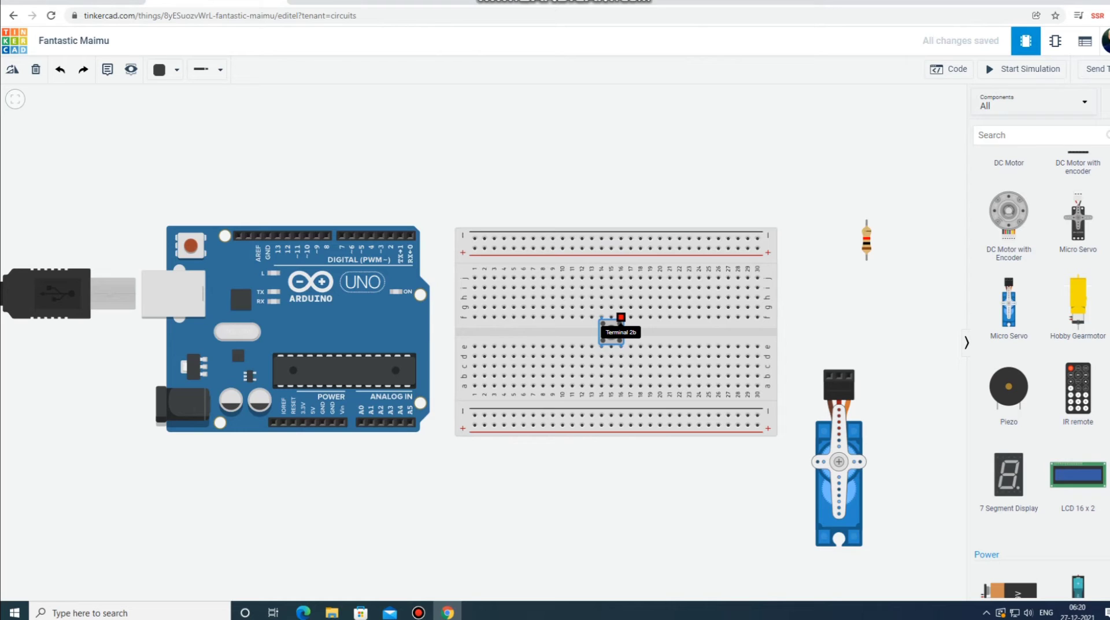
Wire the pushbutton's terminal around the breadboard's right side and underneath to the Arduino 5V pin.
left_click(621, 317)
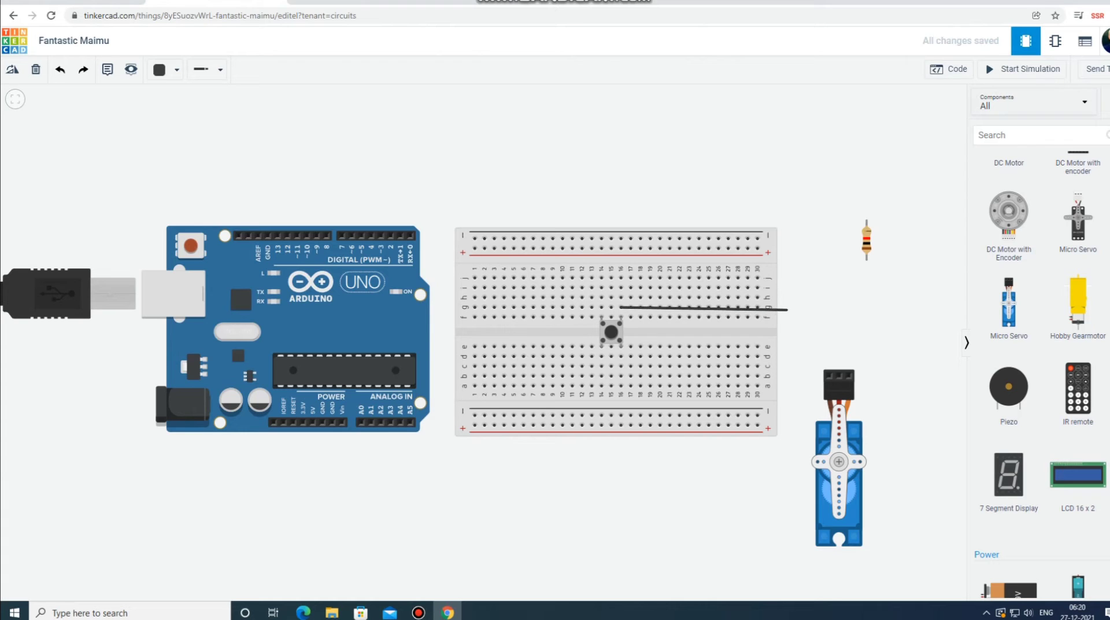
left_click(789, 307)
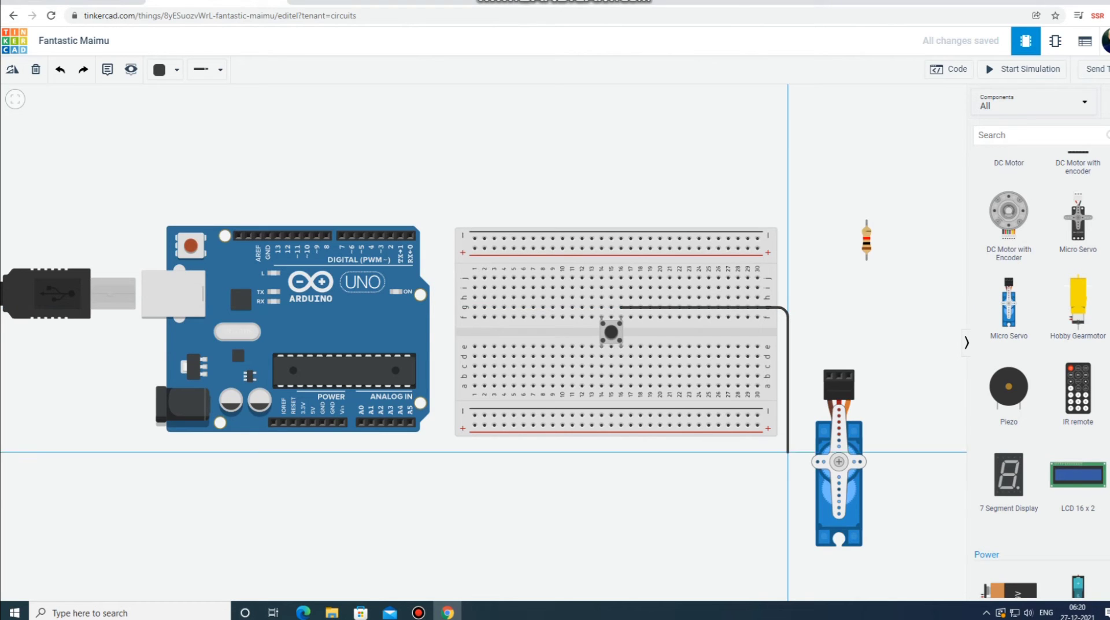
left_click(788, 452)
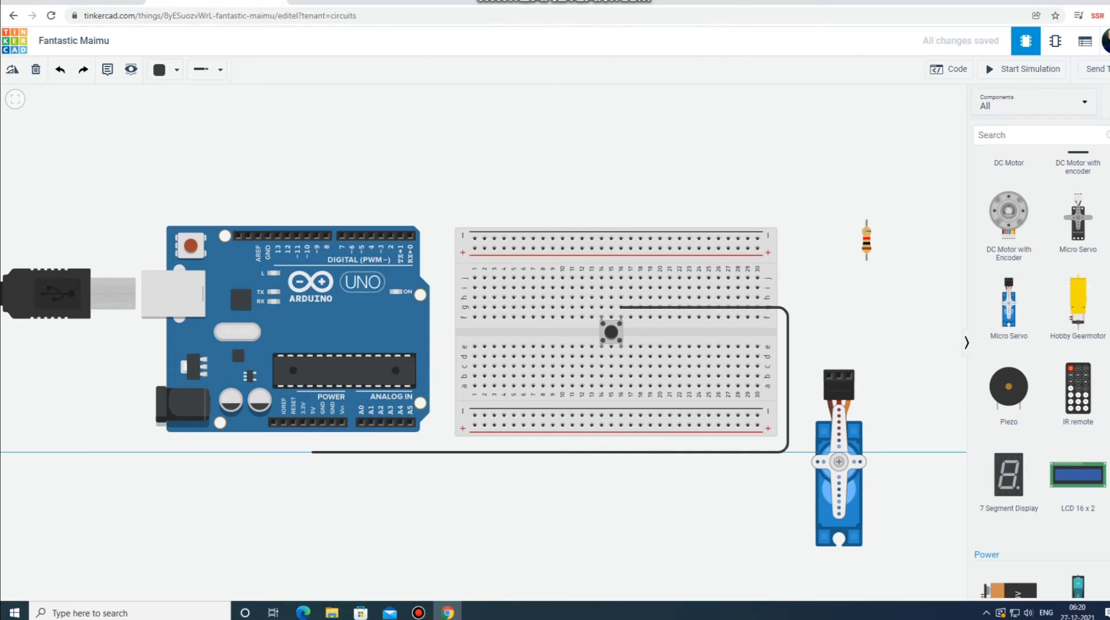
left_click(312, 451)
left_click(313, 422)
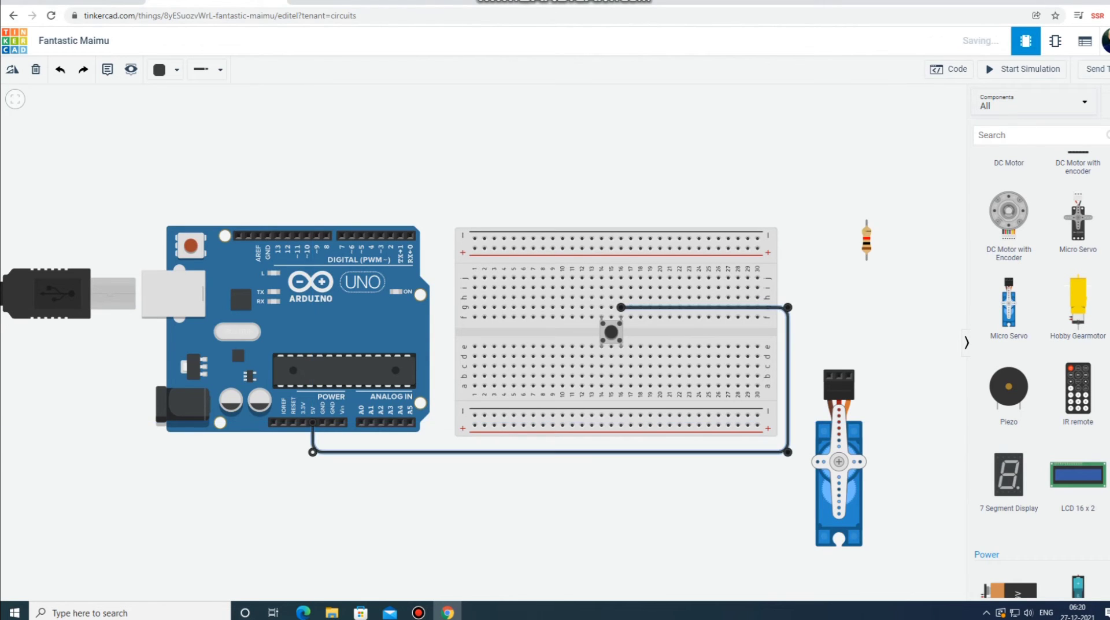
left_click_drag(312, 452, 313, 454)
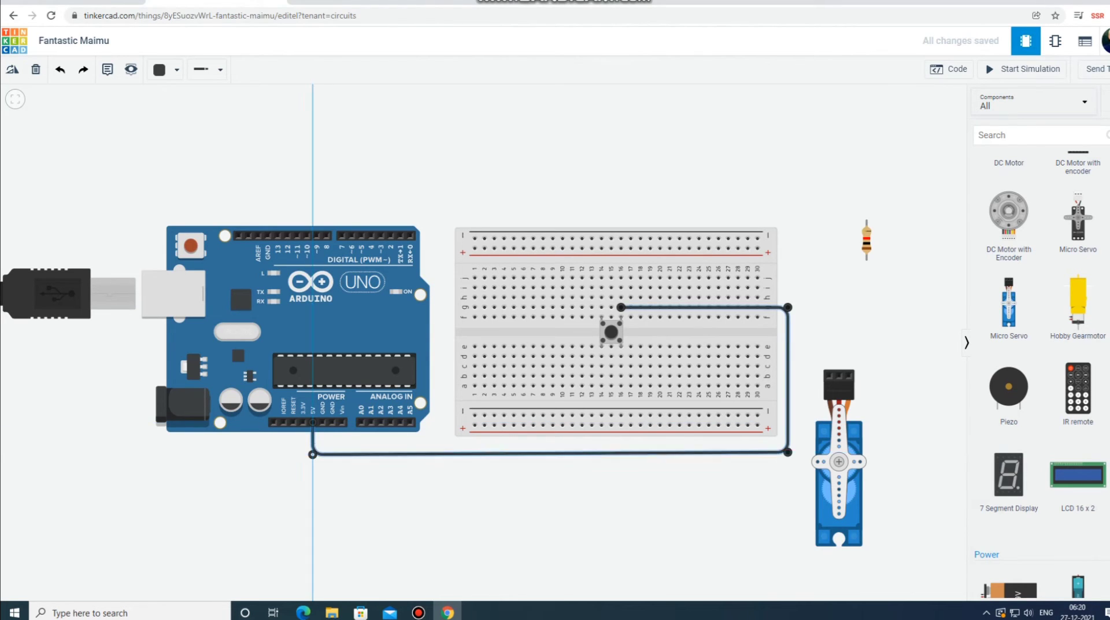
key("Escape")
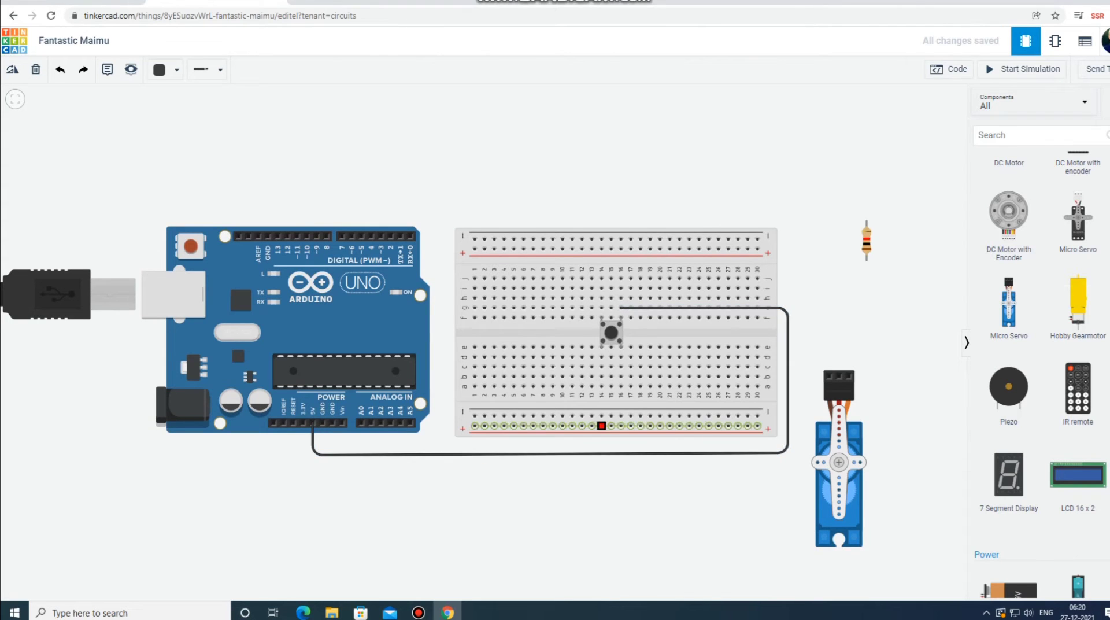
Change the 5V wire's colour to red.
left_click(788, 376)
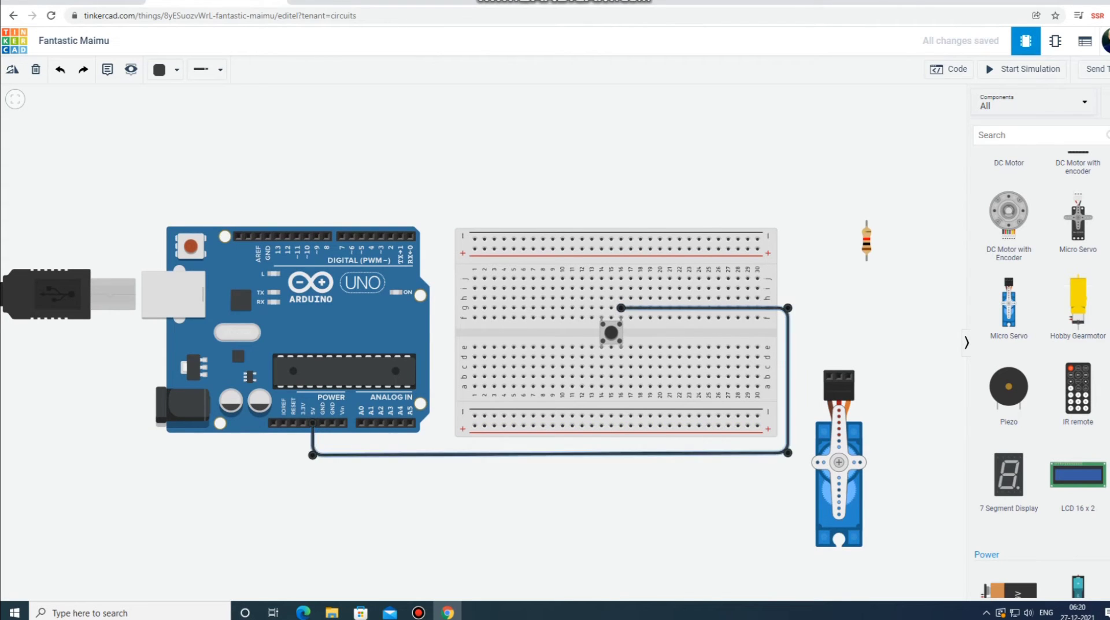
left_click(168, 70)
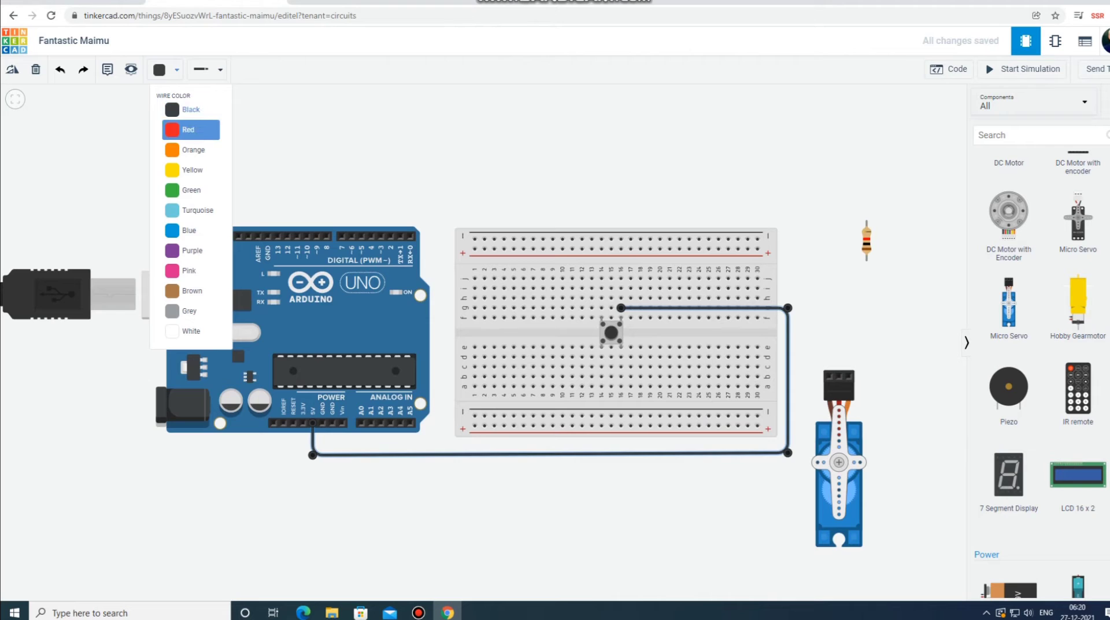
left_click(191, 125)
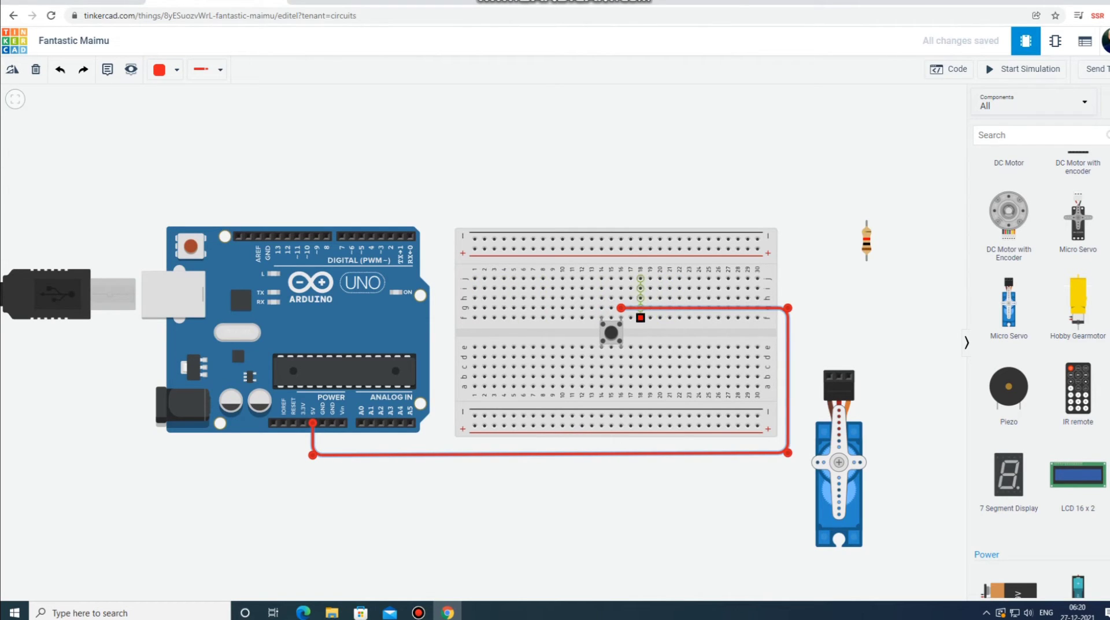
key("Escape")
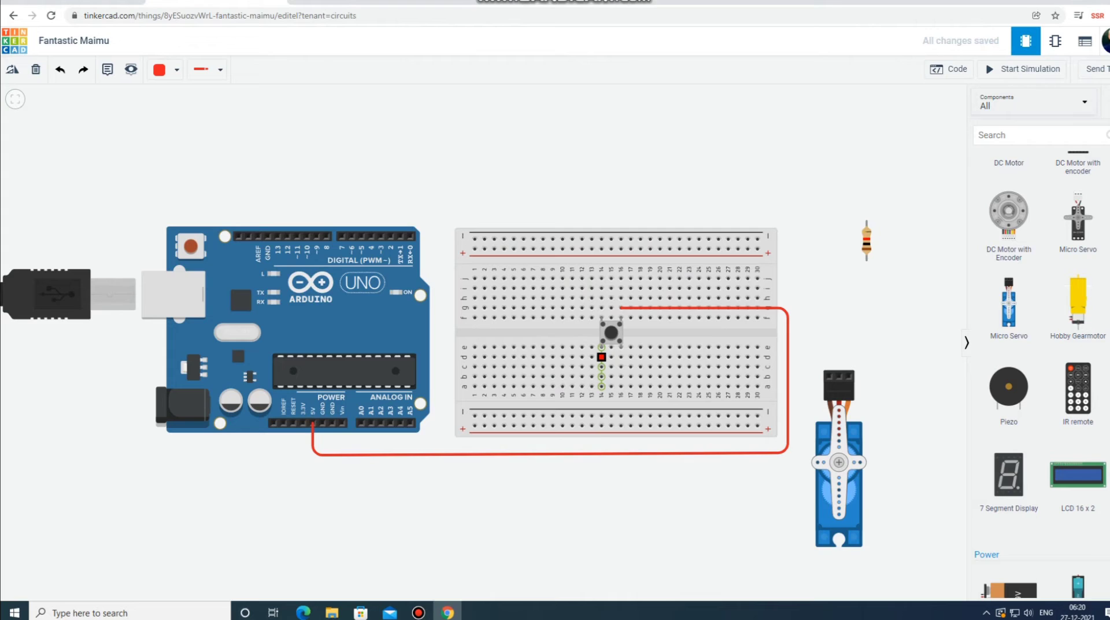
Draw a wire from breadboard hole e14, over the top-left, to Arduino digital pin 10.
left_click(601, 357)
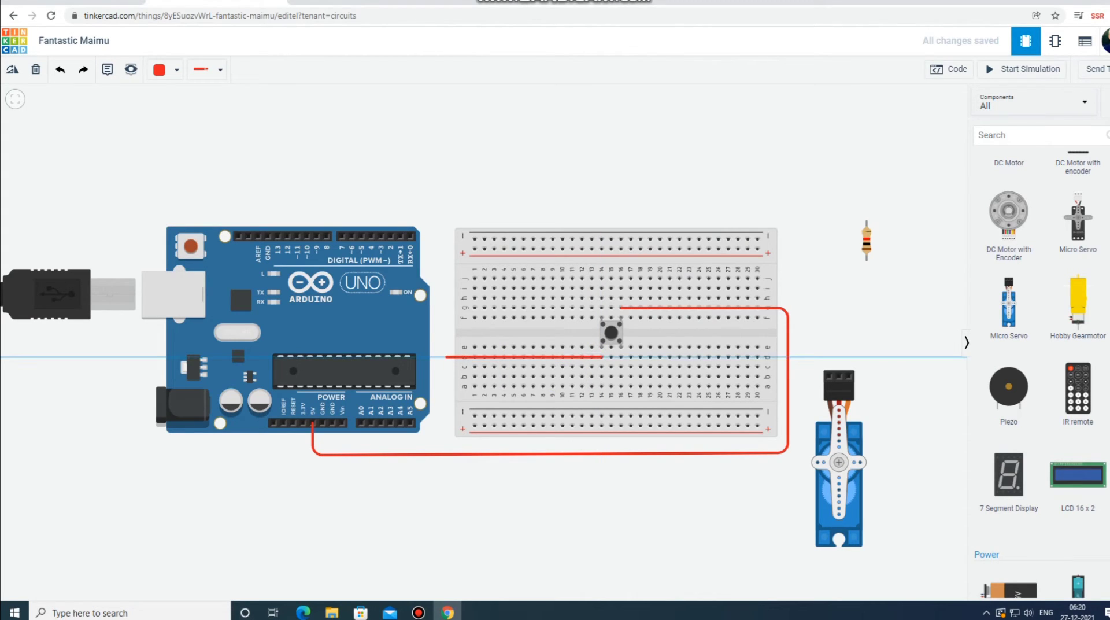
left_click(446, 357)
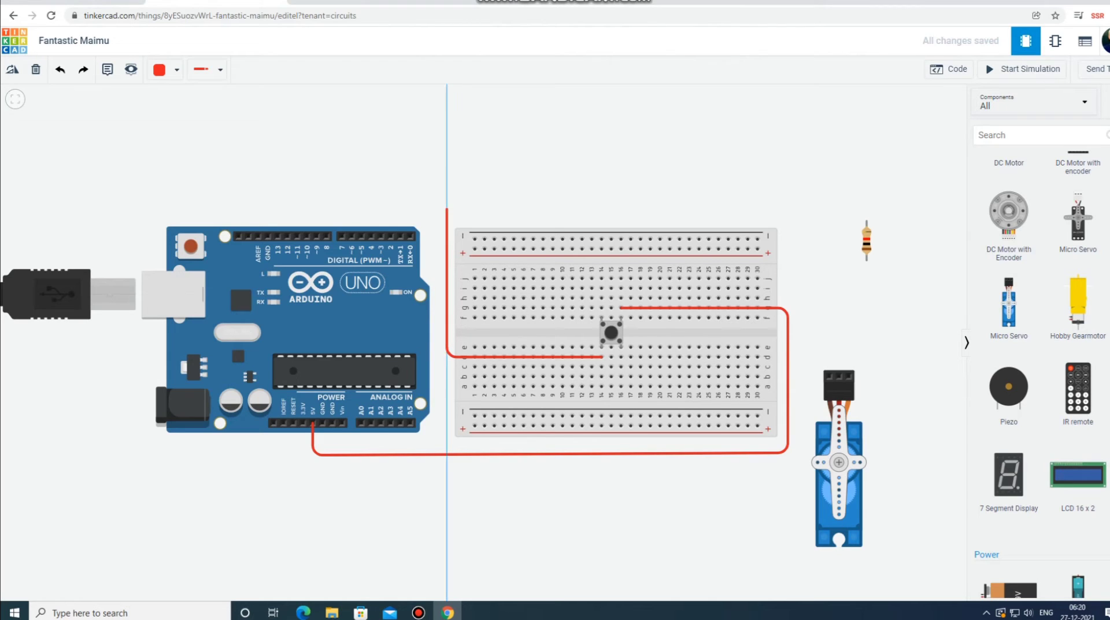
left_click(446, 208)
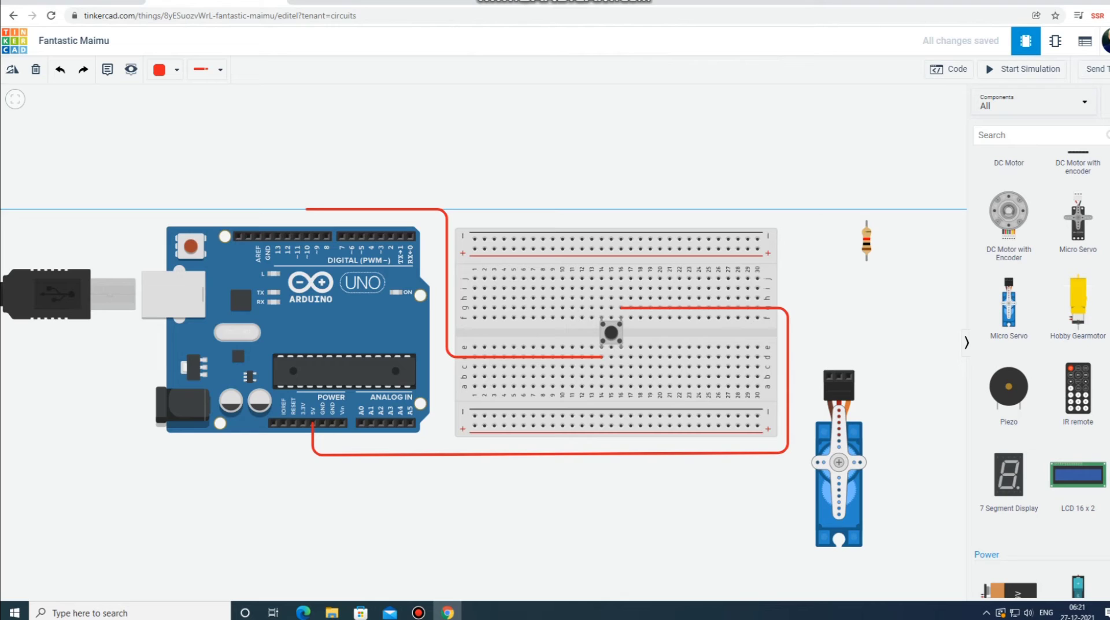
left_click(306, 209)
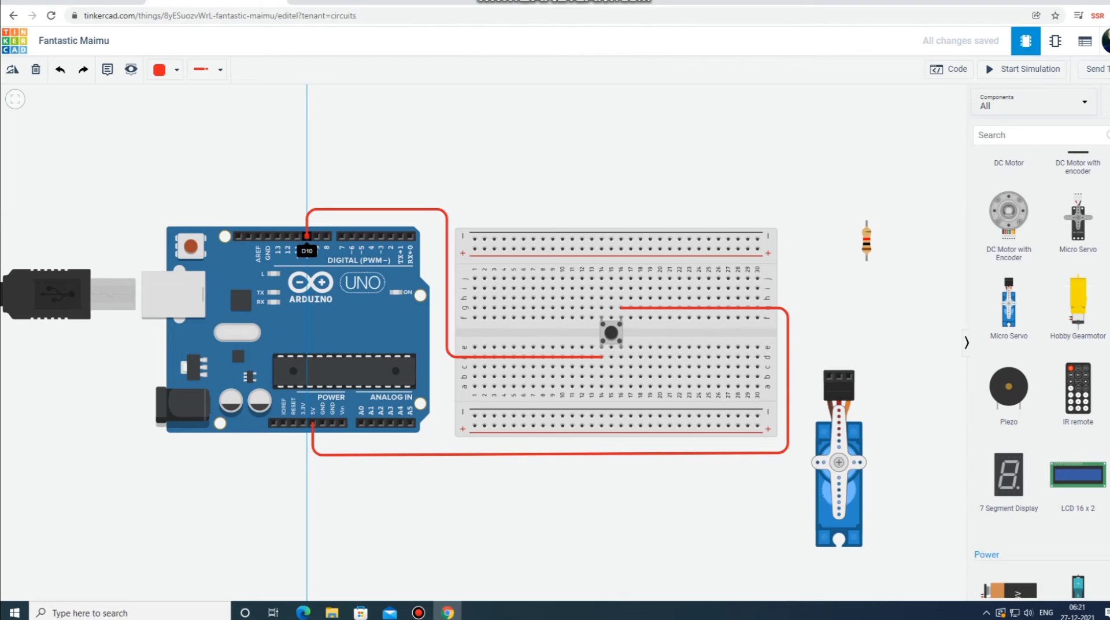
left_click(307, 235)
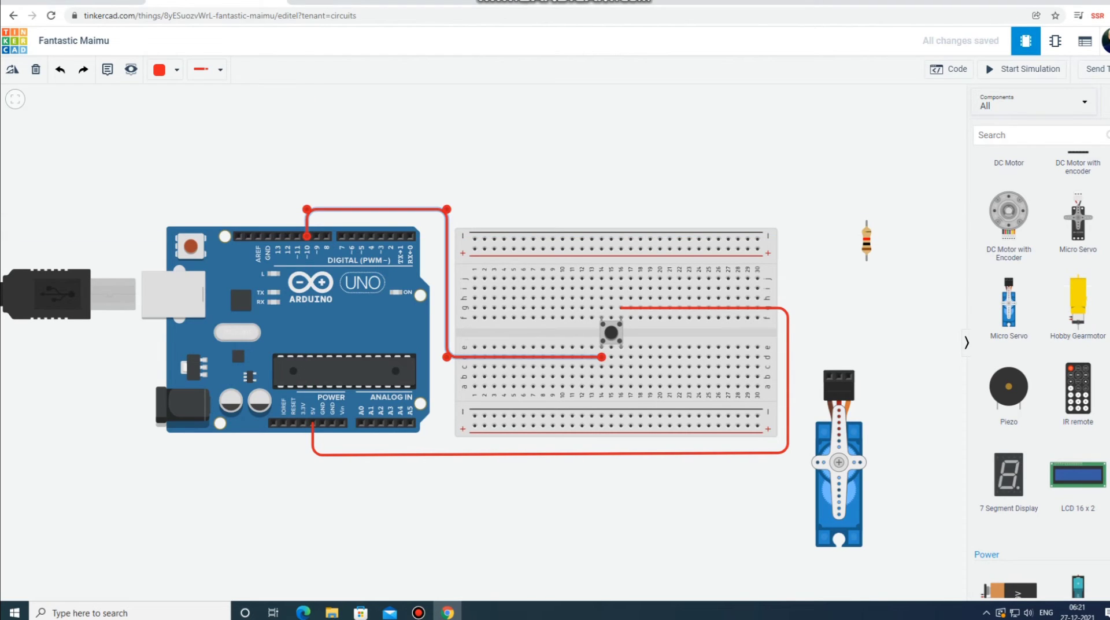
key("Escape")
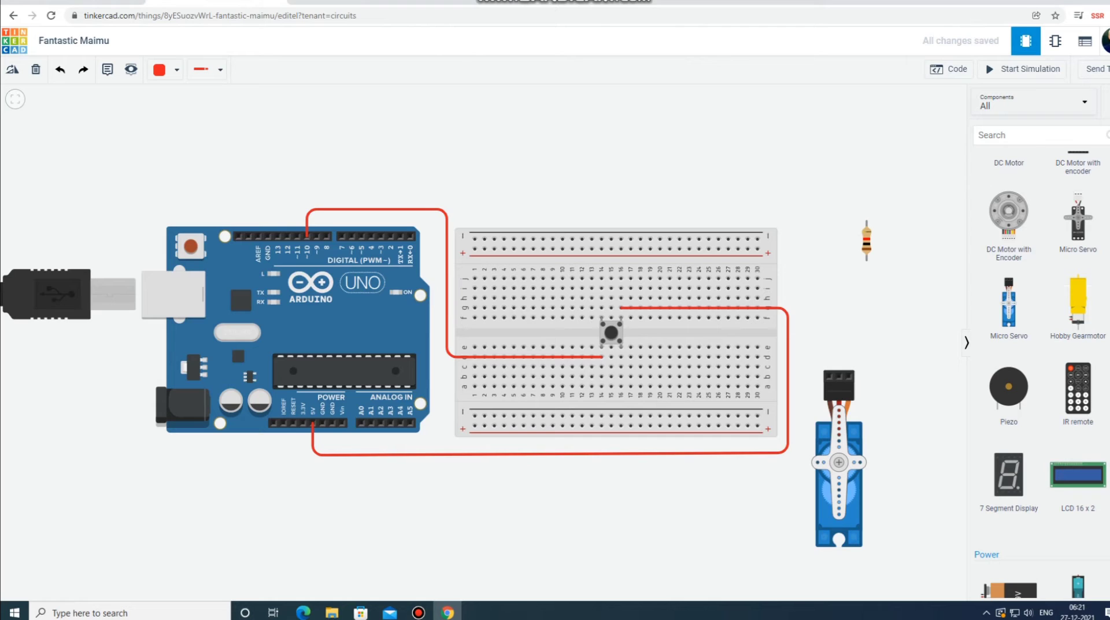
left_click(602, 357)
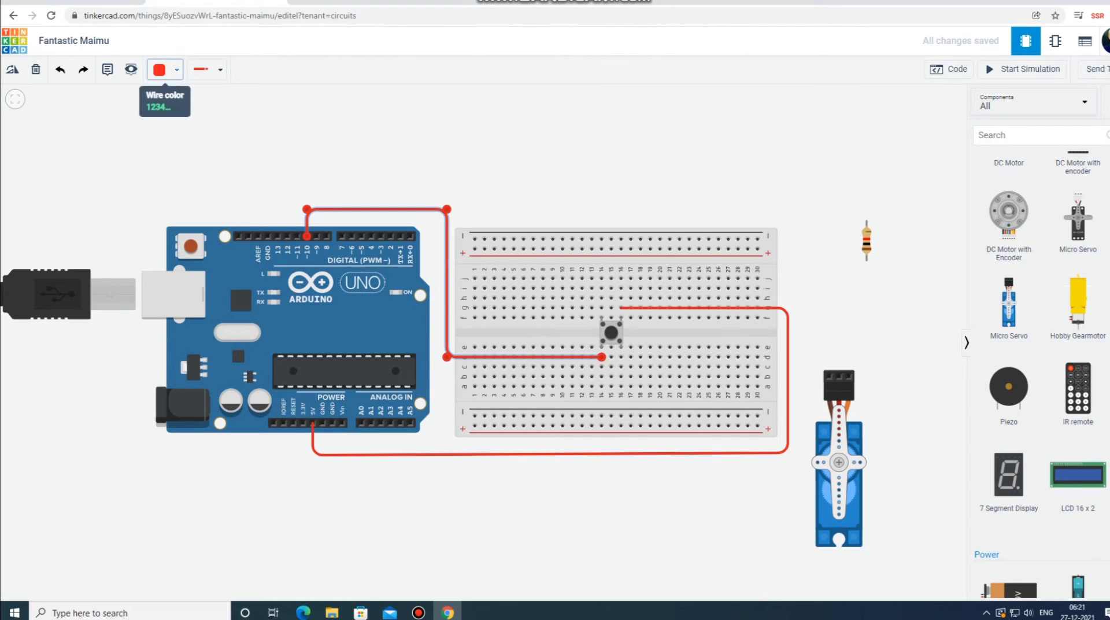
Set the pin 10 wire's colour to yellow.
left_click(165, 69)
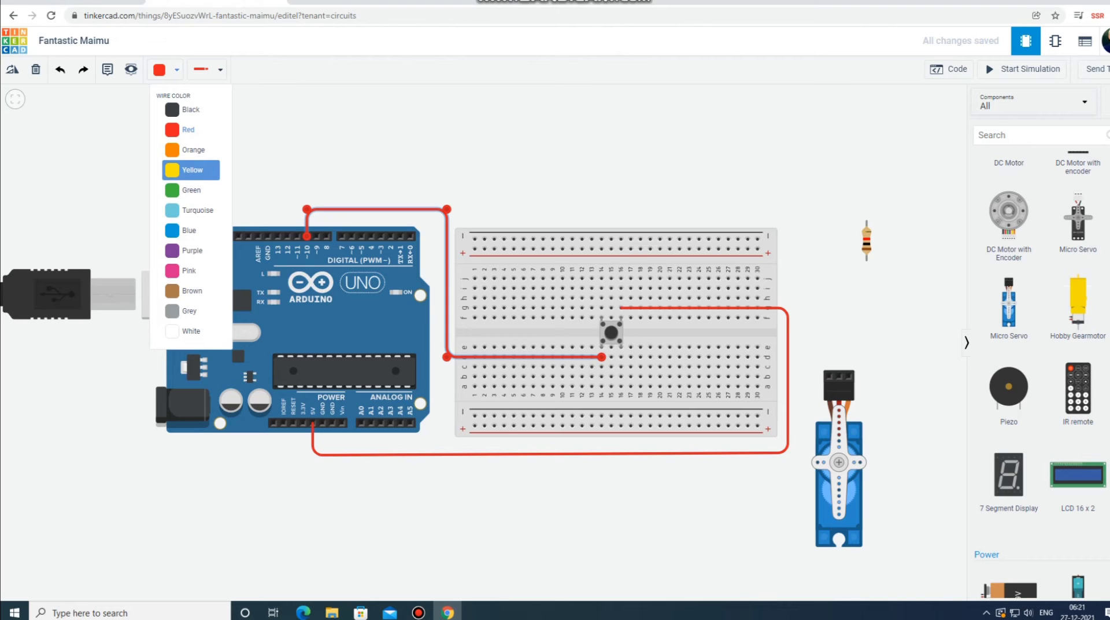
left_click(191, 169)
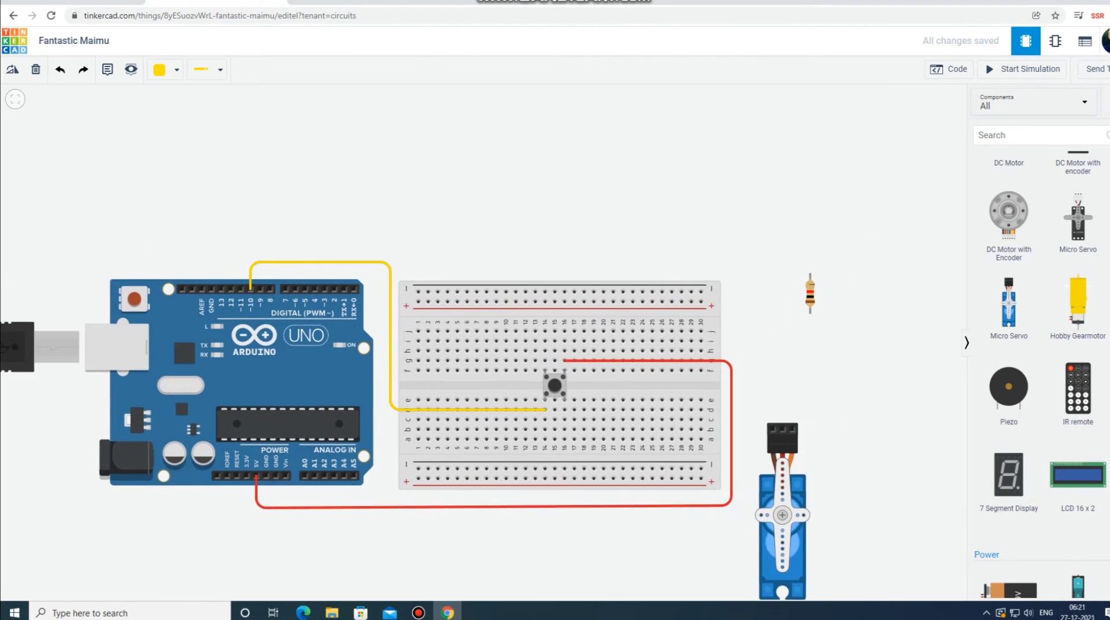
Place the 1 kΩ resistor on the breadboard directly below the pushbutton, fine-tuning its position.
left_click_drag(636, 520, 654, 479)
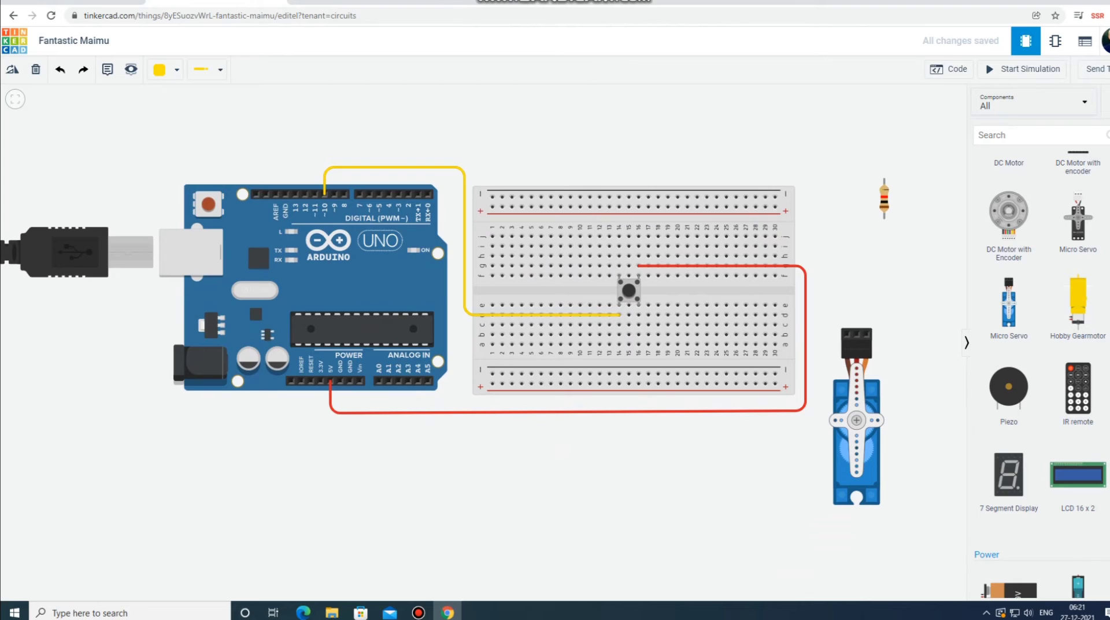
left_click_drag(885, 198, 619, 352)
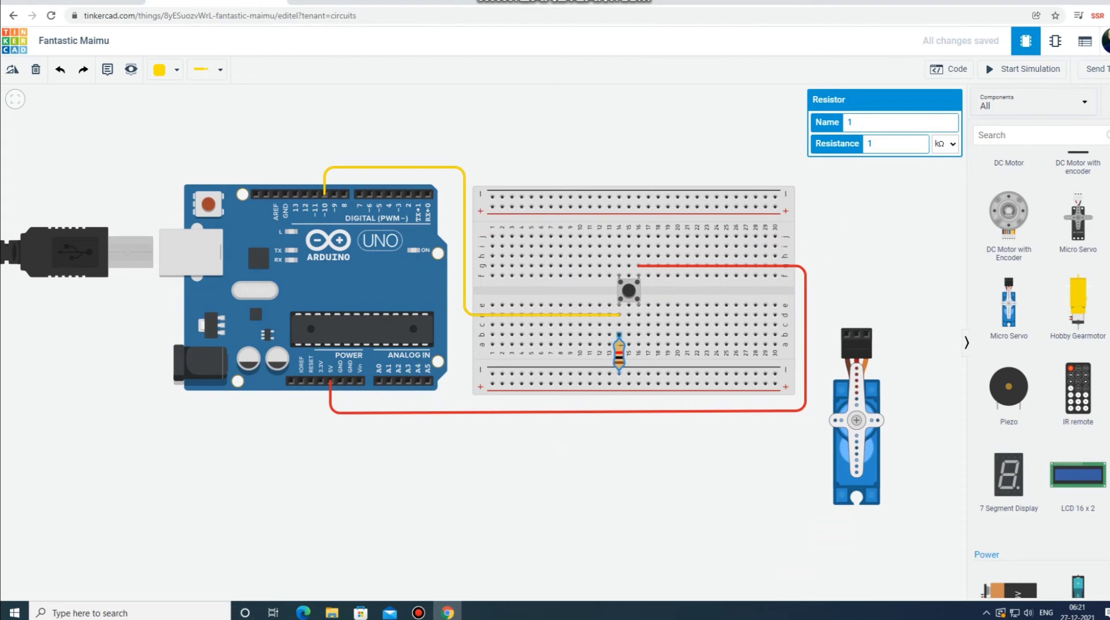
key("Up")
key("Down")
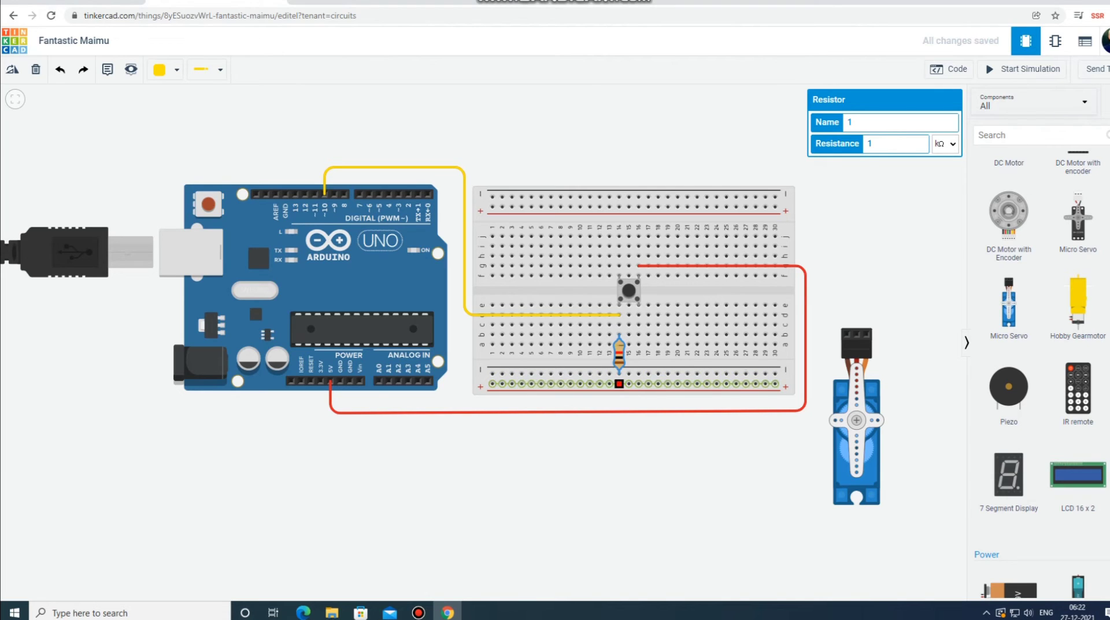
left_click(618, 384)
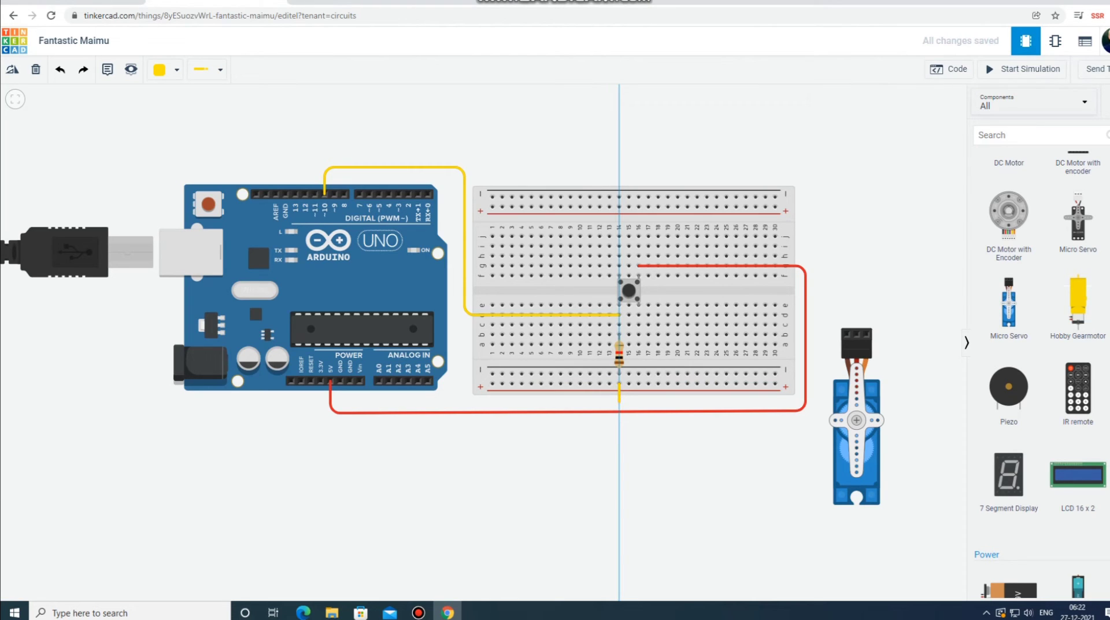
Route the resistor's wire to the Arduino GND power pin and colour it black.
left_click(618, 400)
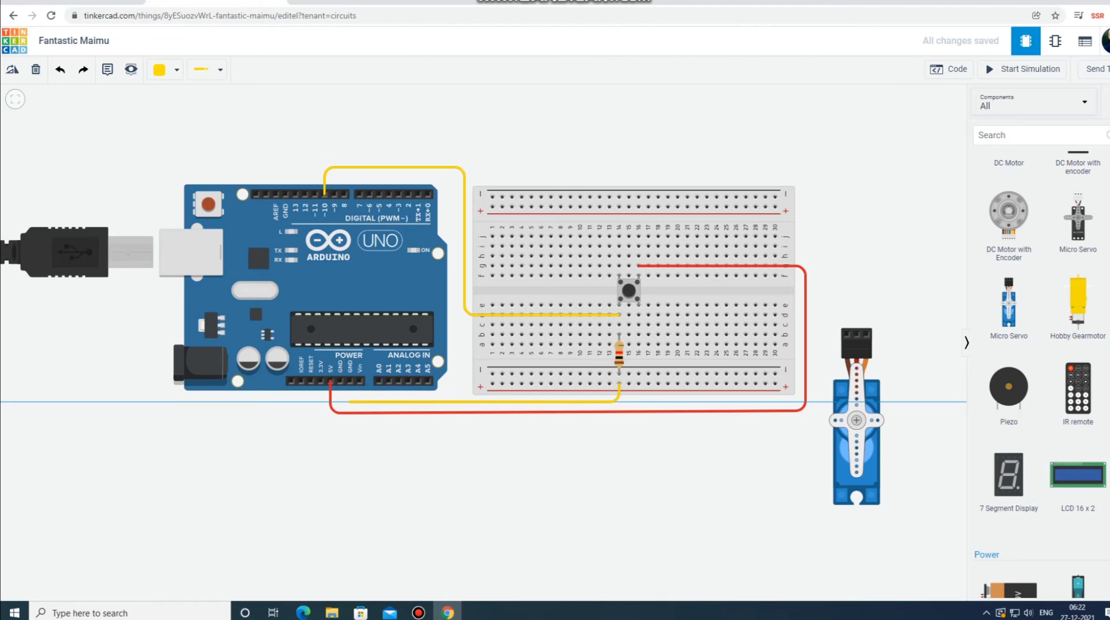
left_click(349, 381)
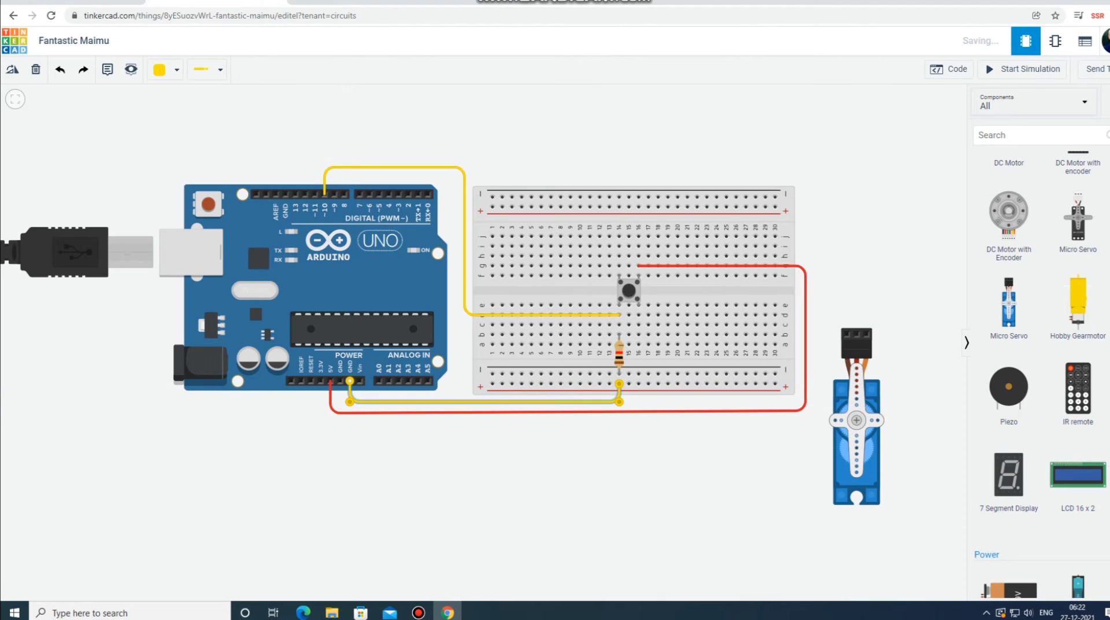
left_click(167, 69)
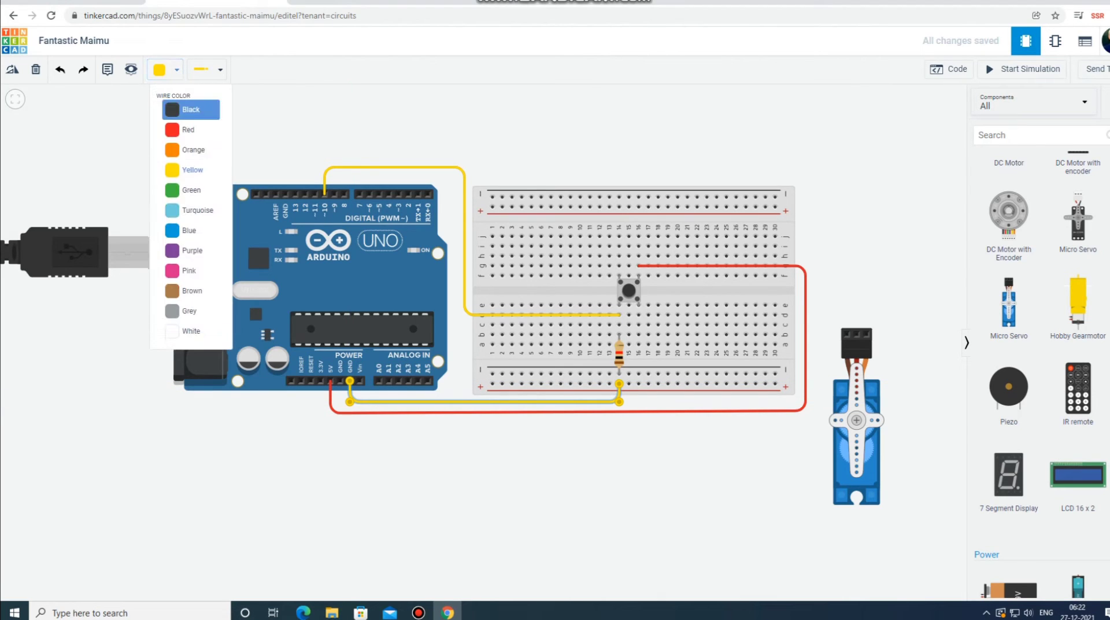
left_click(190, 109)
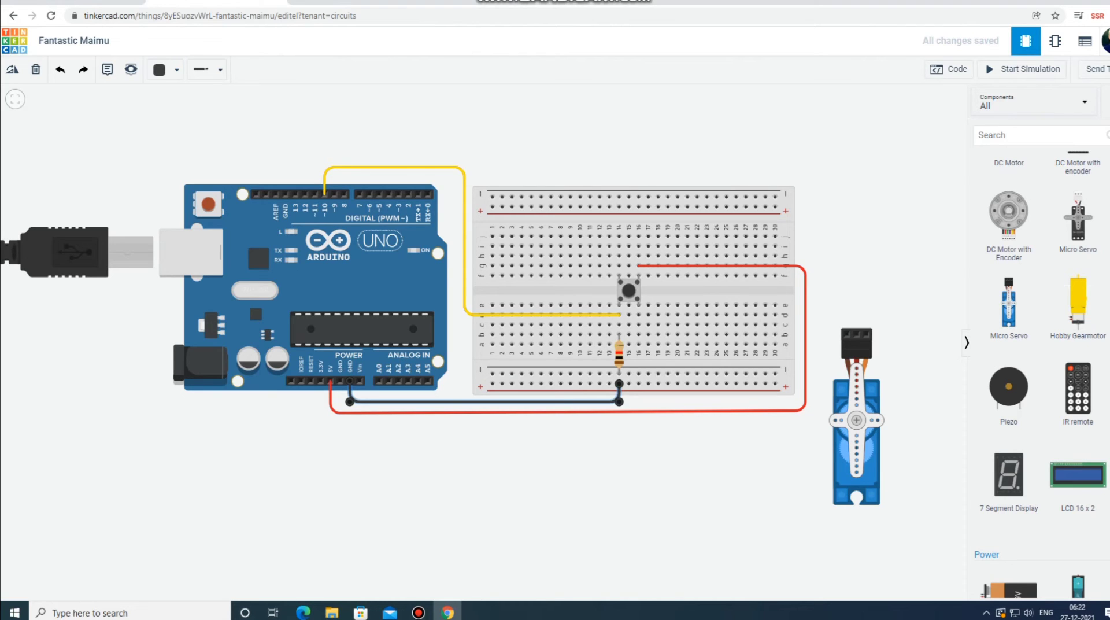
Raise the micro servo, wire its Ground pin over the circuit to the Arduino GND pin, and begin its power wire.
left_click_drag(848, 336, 856, 238)
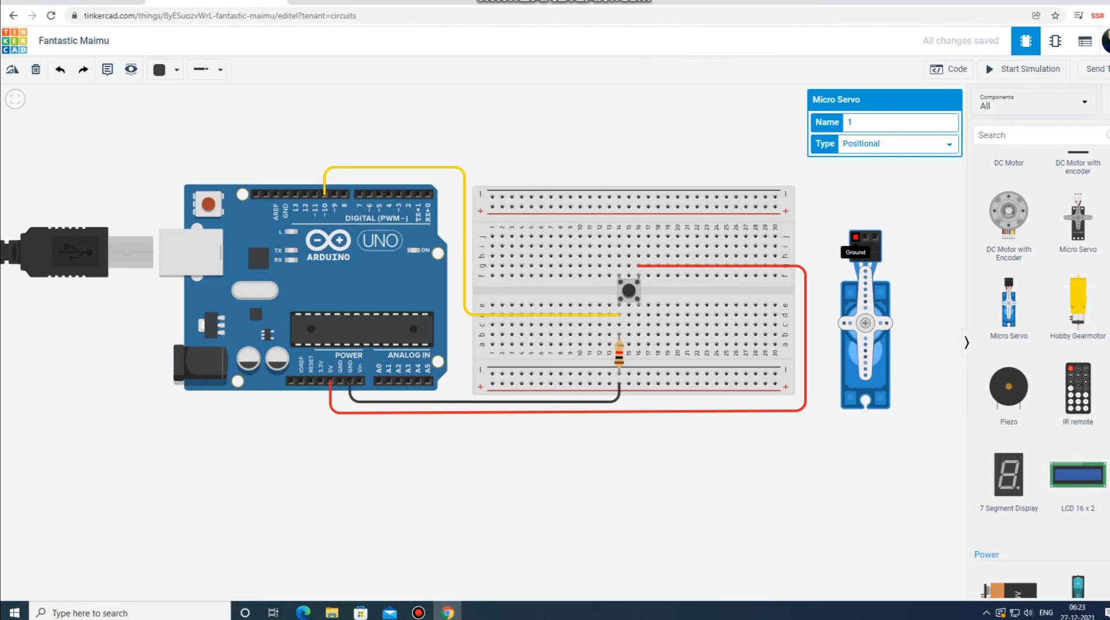
left_click(856, 237)
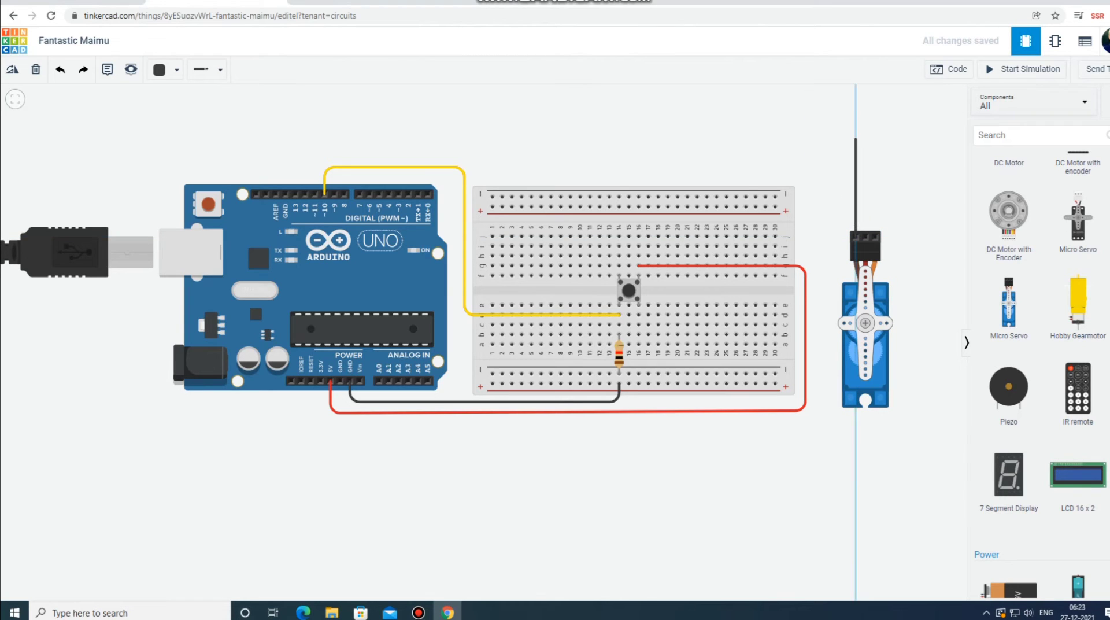
left_click(856, 141)
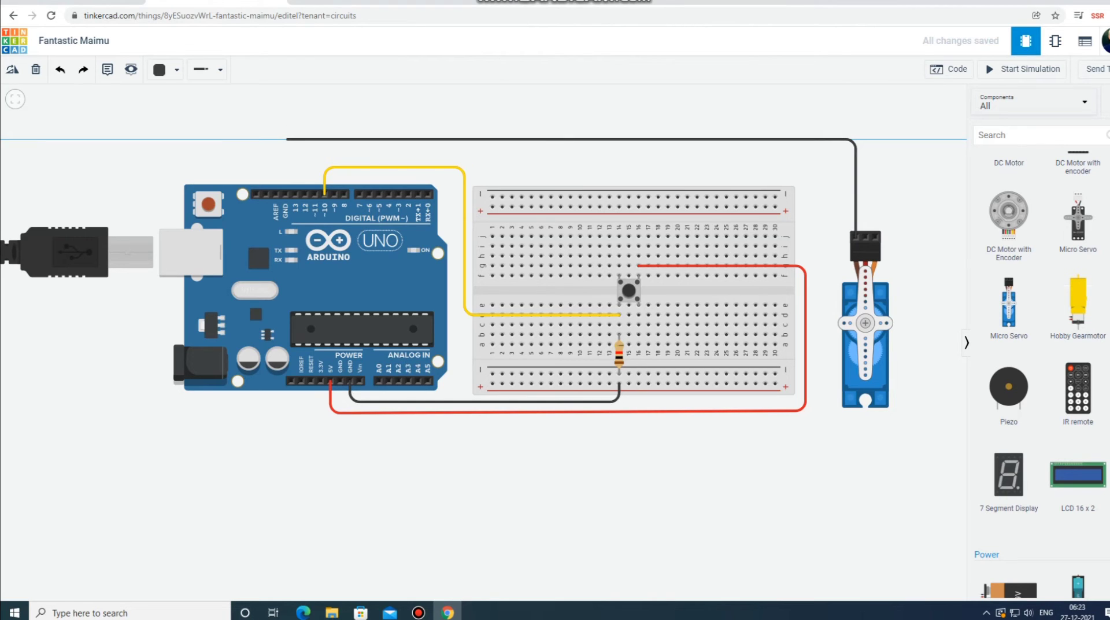
left_click(288, 139)
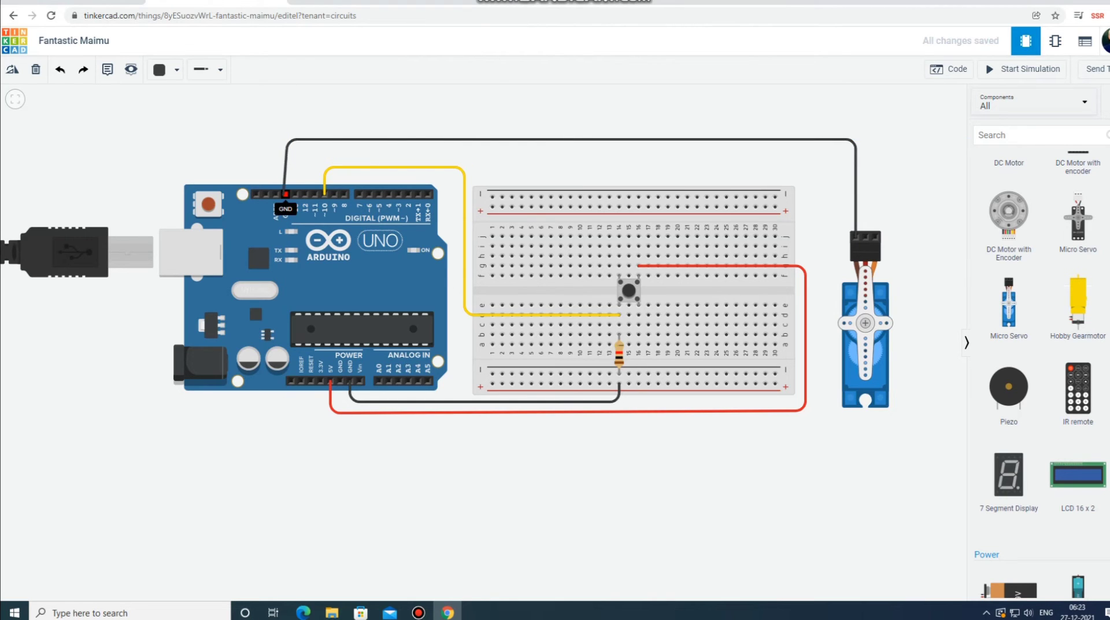
left_click(286, 193)
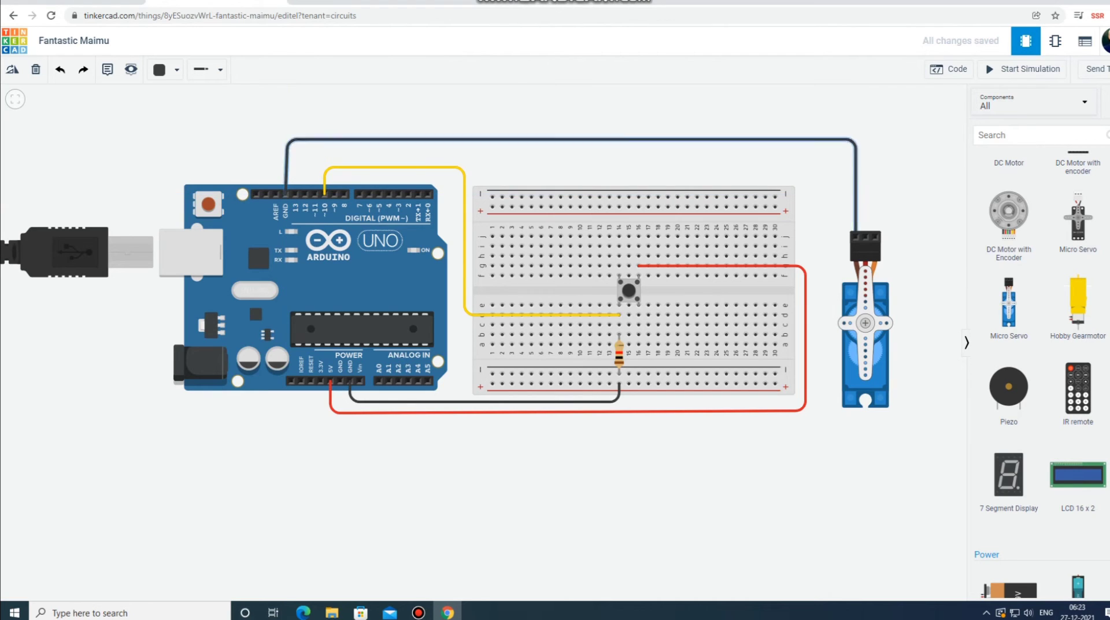
key("Escape")
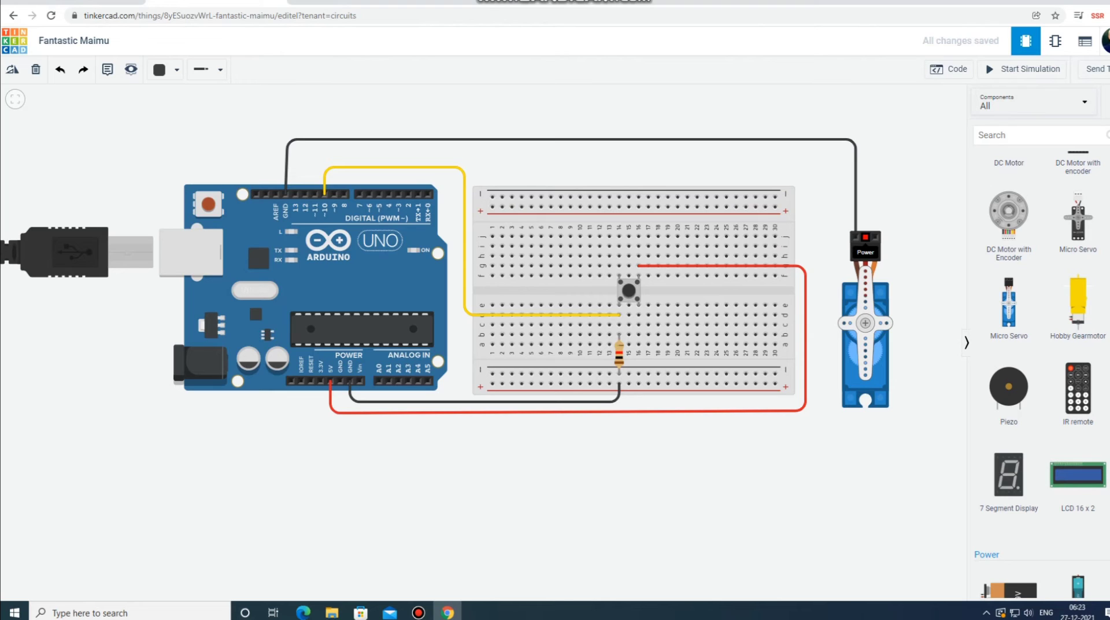
left_click(866, 238)
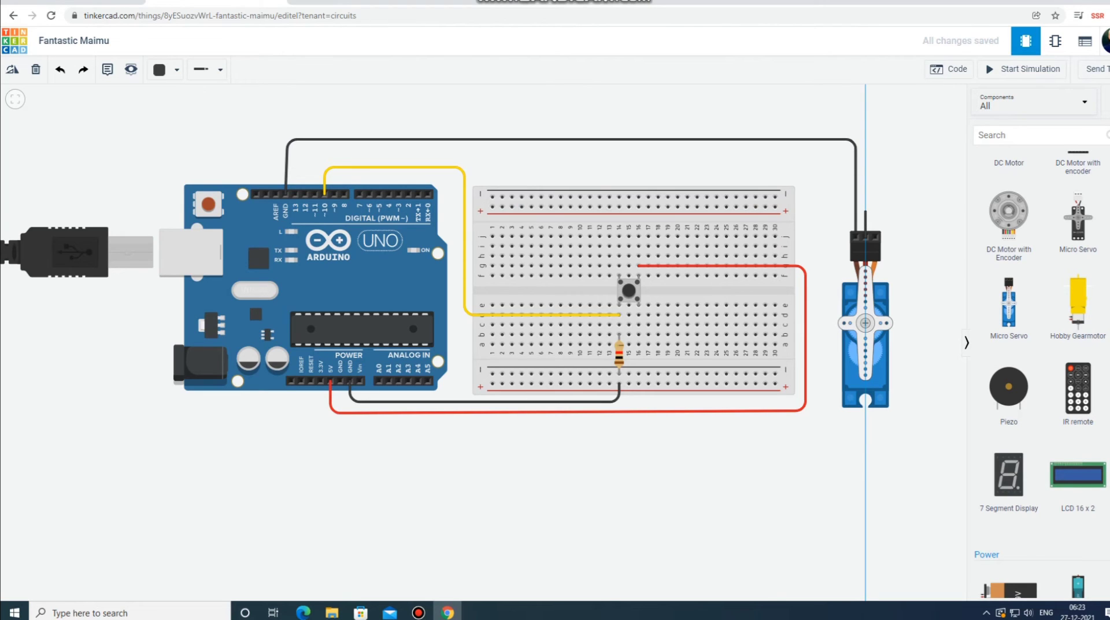
left_click(865, 212)
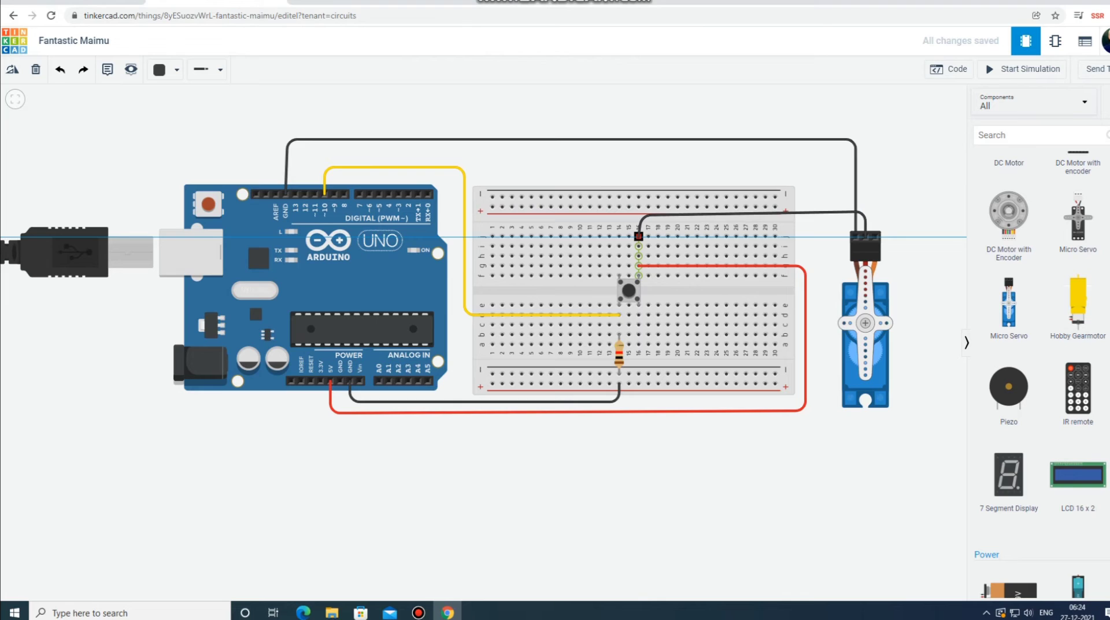
End the servo power wire on the breadboard near the pushbutton and colour it red.
left_click(638, 236)
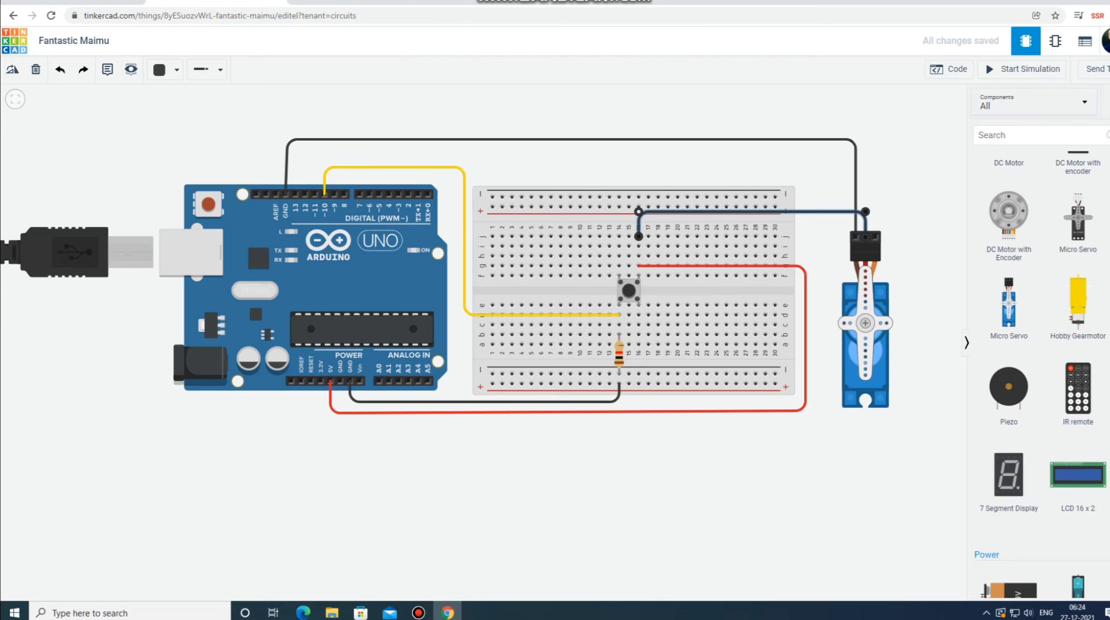
key("Escape")
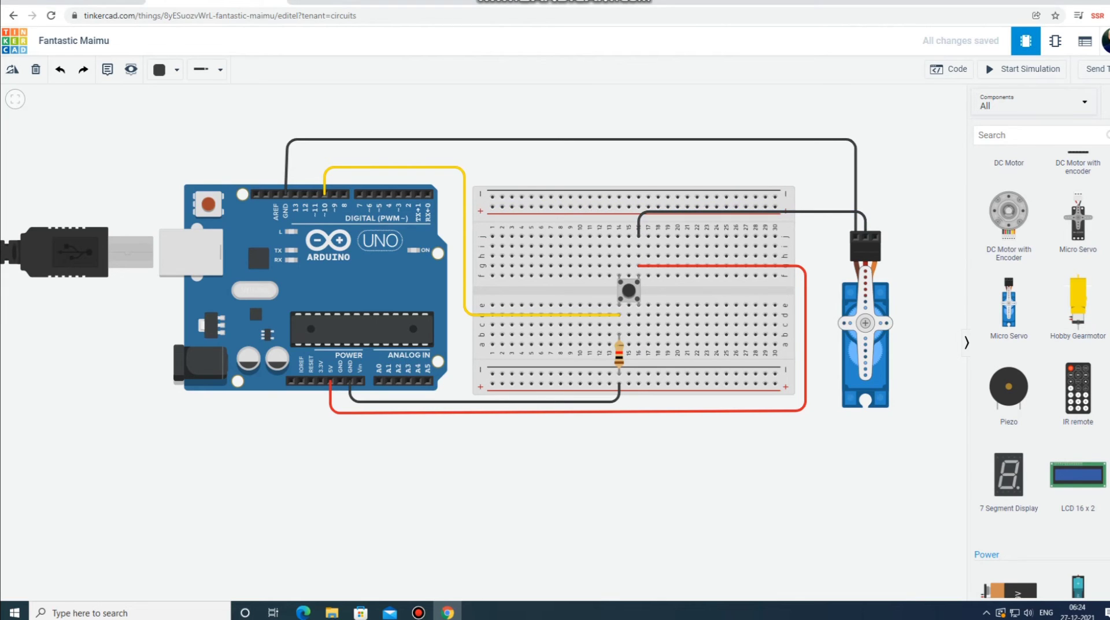
left_click(752, 211)
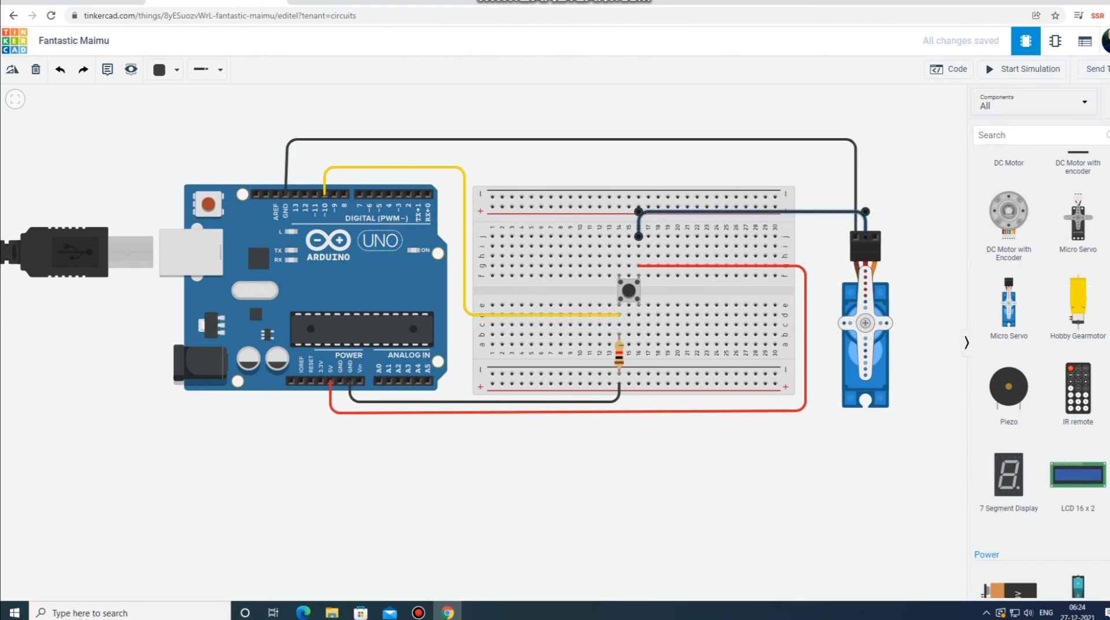
left_click(168, 69)
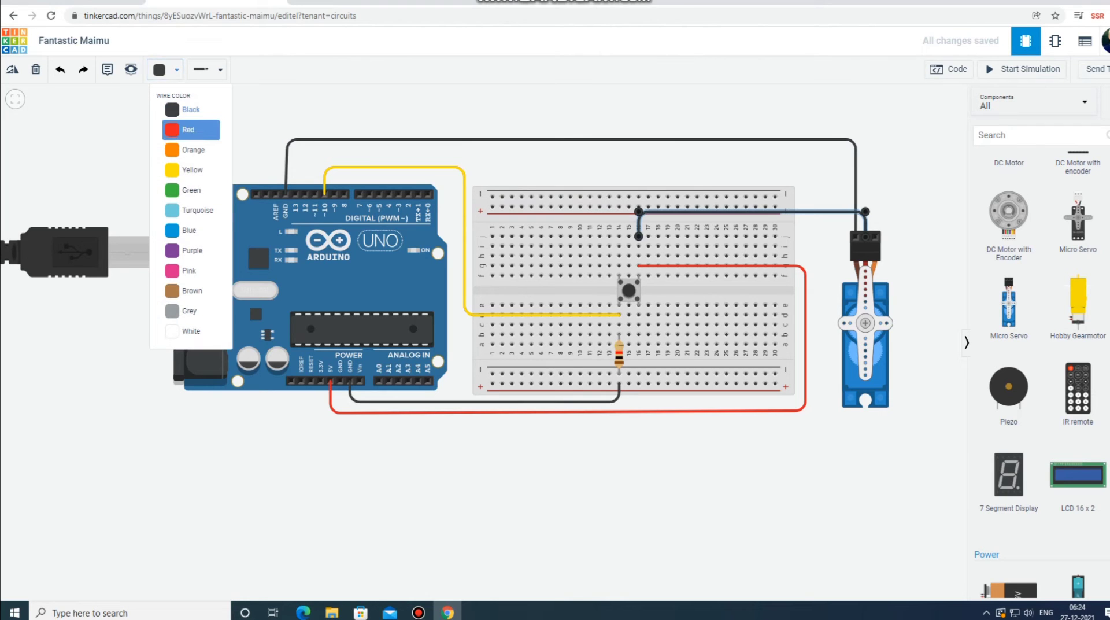
left_click(189, 129)
key("Escape")
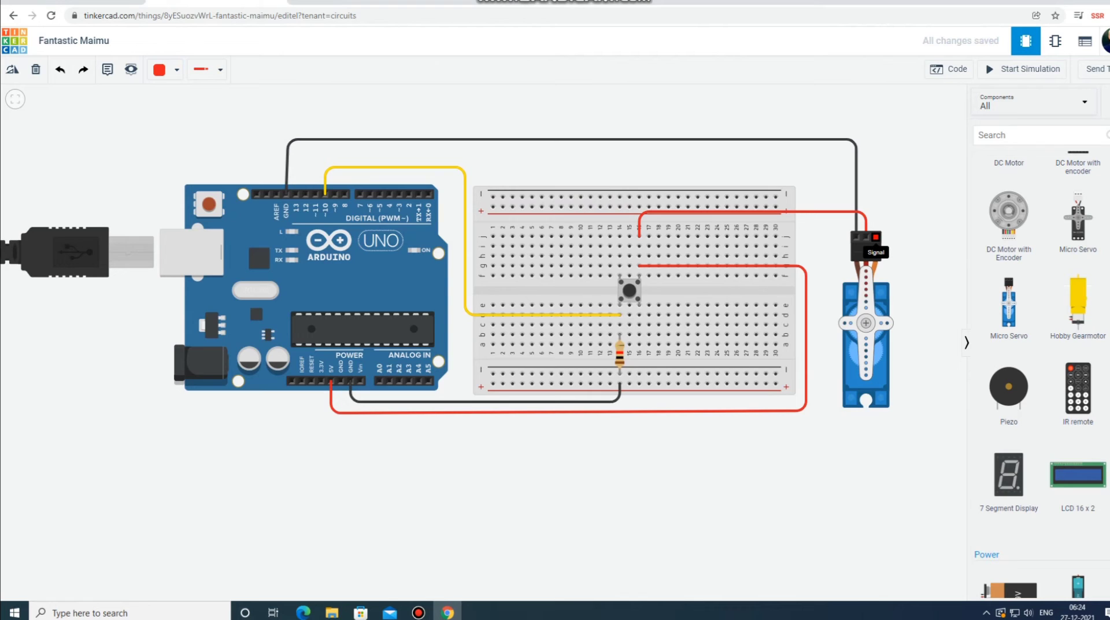
Wire the servo's signal pin above the board to an Arduino digital pin.
left_click(876, 237)
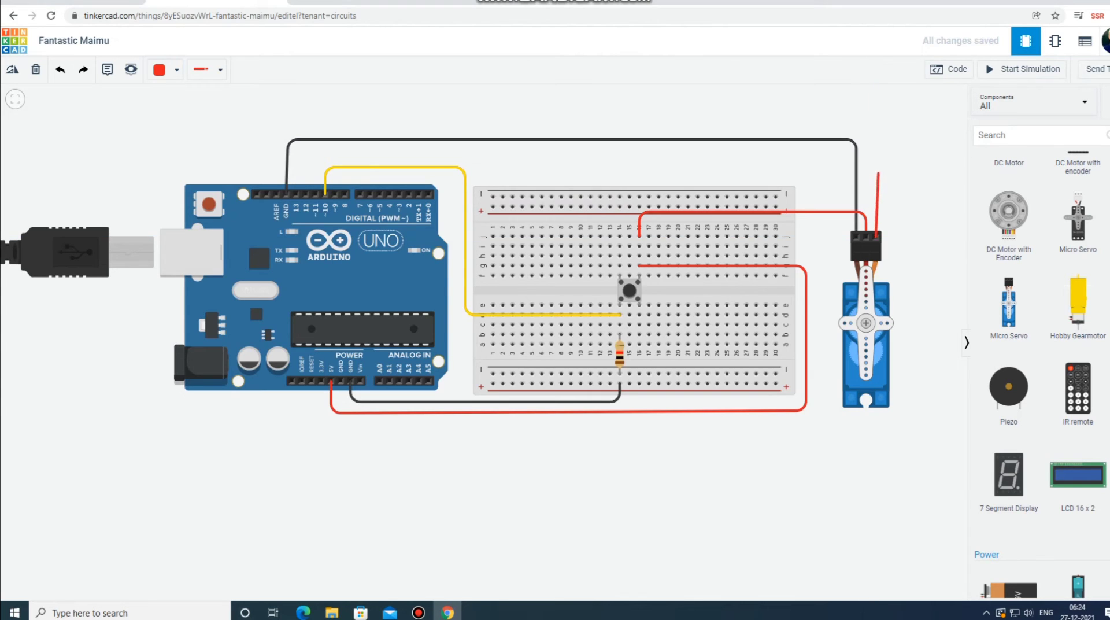
left_click(876, 168)
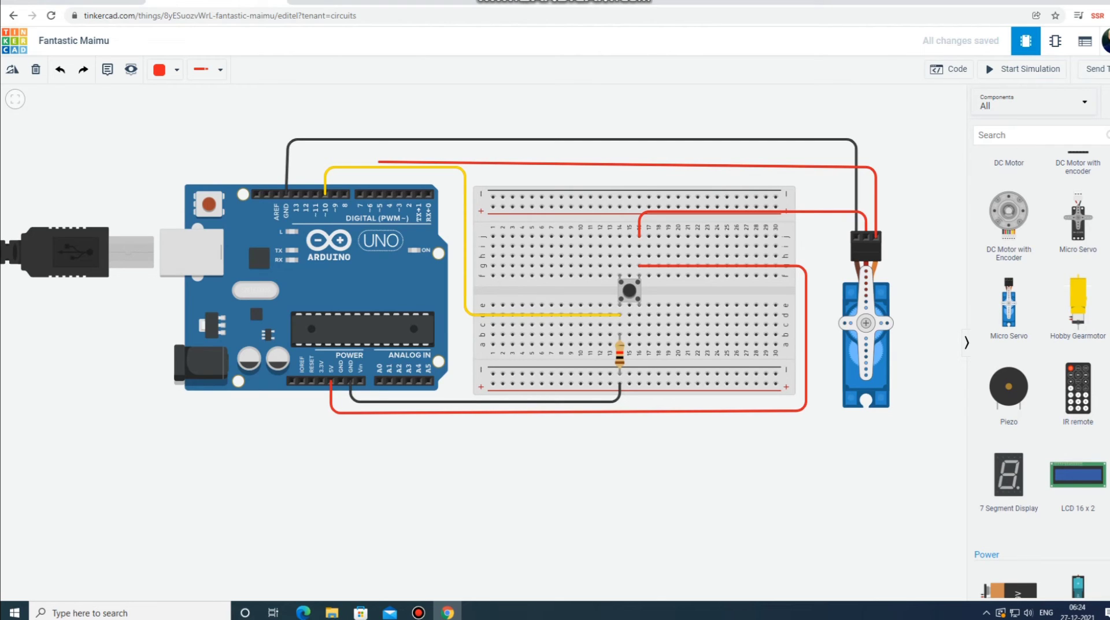
left_click(377, 193)
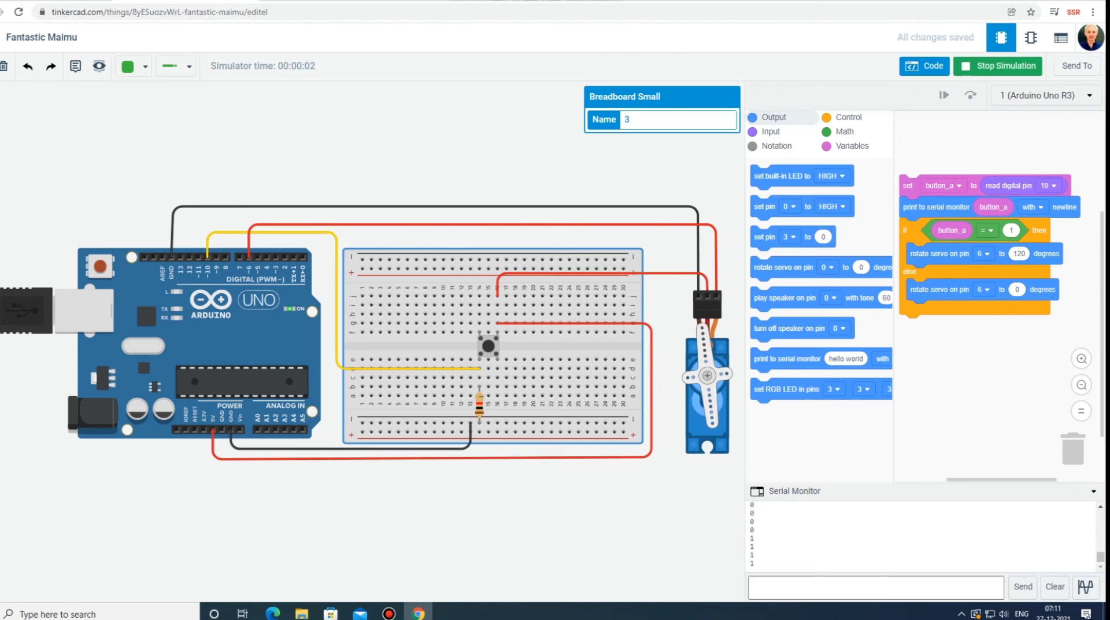
Press the pushbutton repeatedly during simulation, adjusting the view, to watch the servo swing toward 120 degrees.
left_click(489, 346)
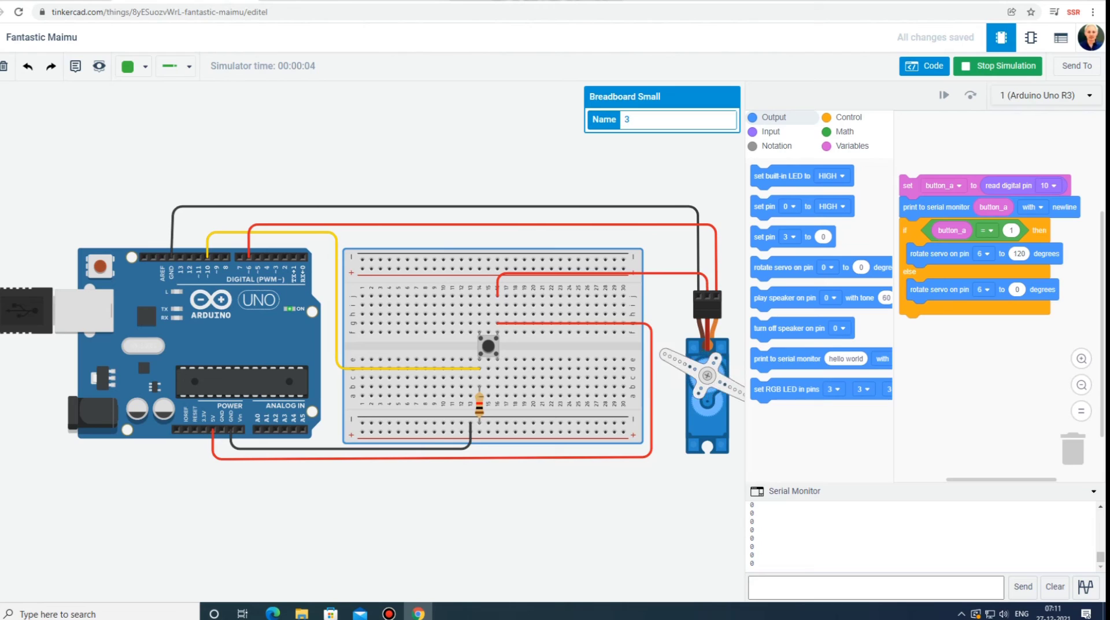
left_click(489, 345)
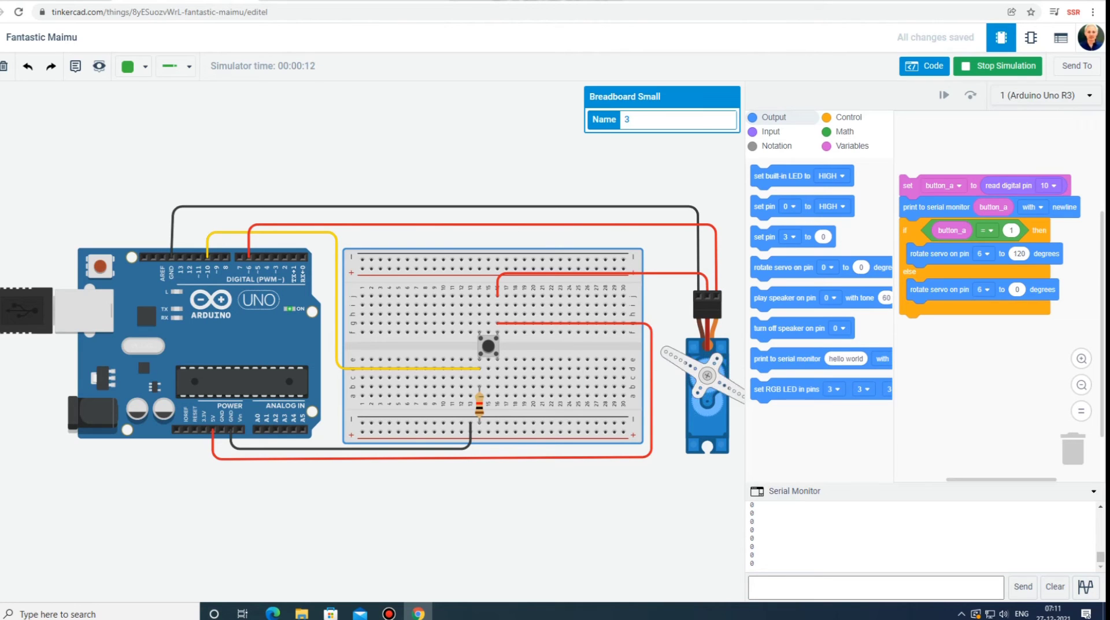
left_click_drag(405, 520, 345, 515)
scroll(397, 183, "up", 1)
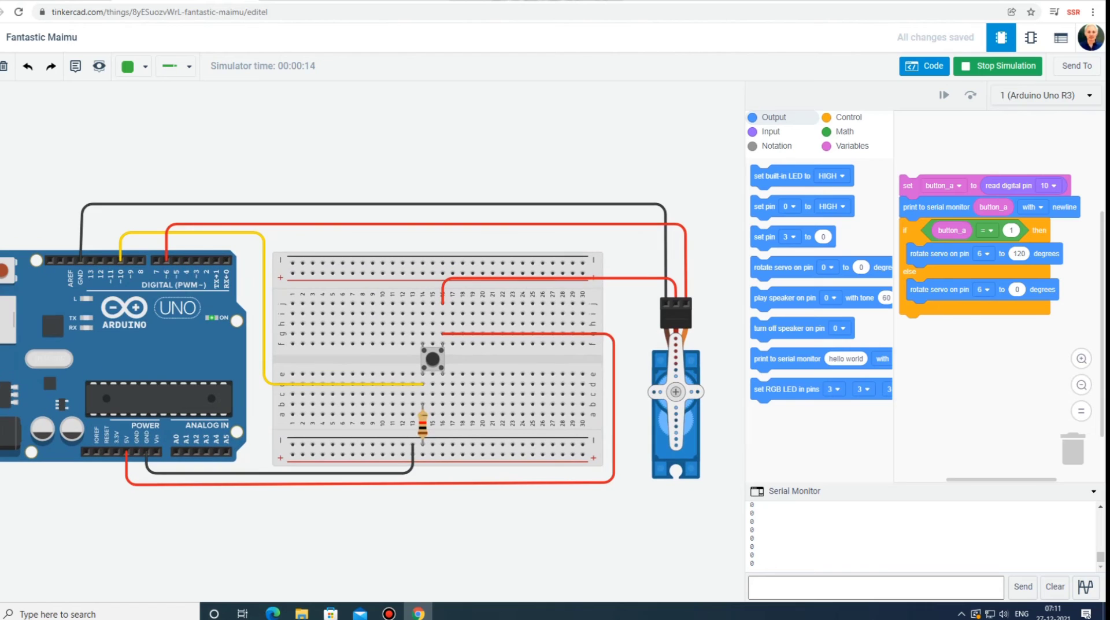
mouse_move(345, 516)
left_mouse_down()
mouse_move(392, 484)
mouse_move(330, 487)
left_mouse_up()
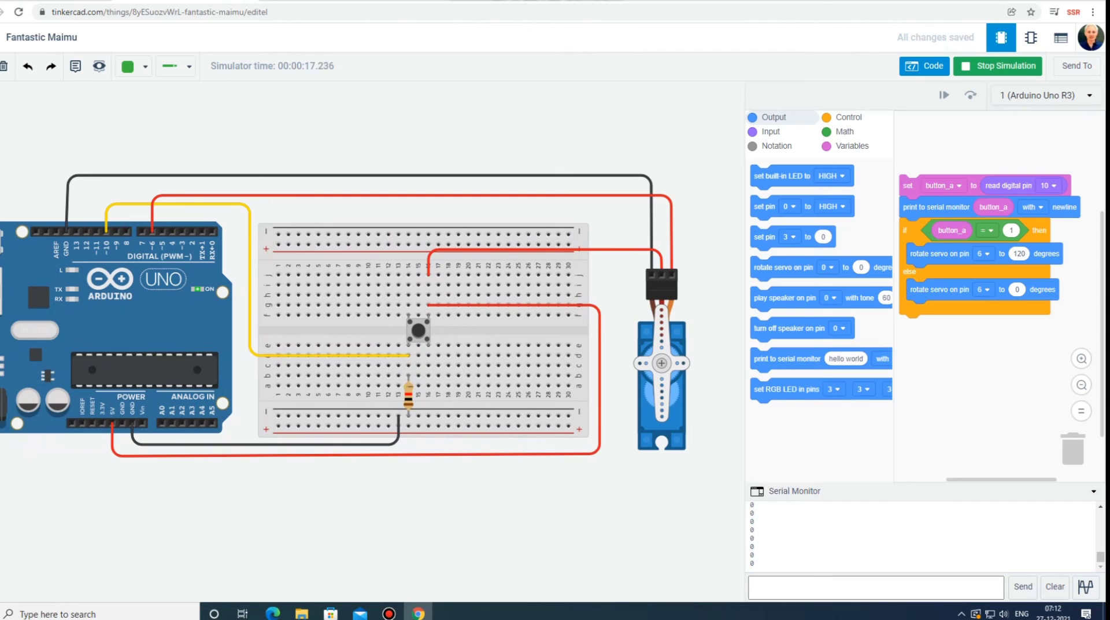
left_click(418, 330)
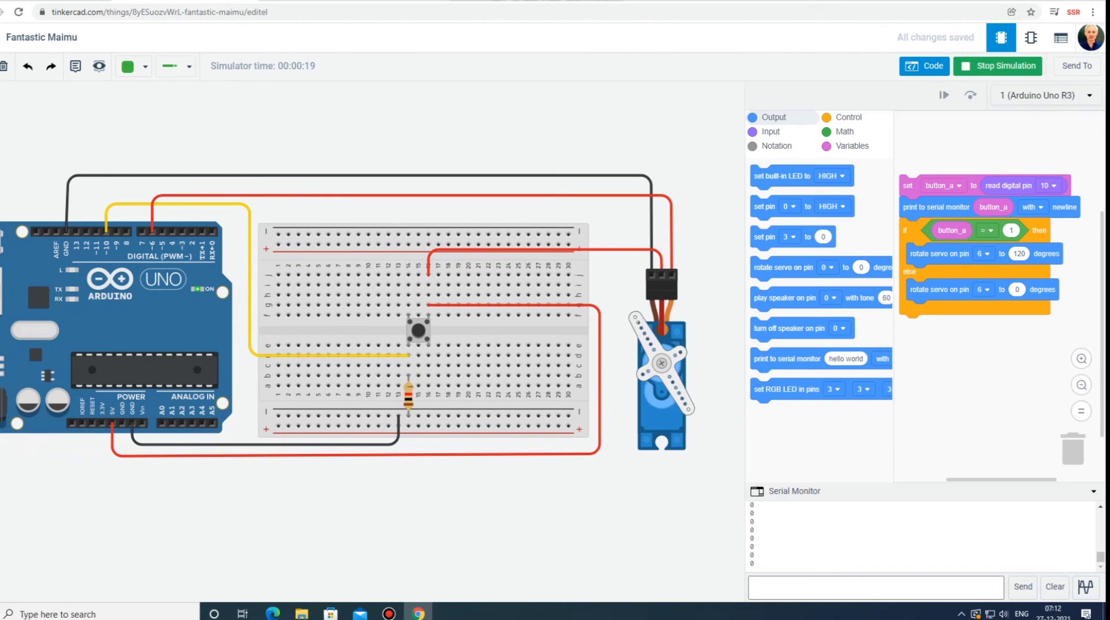
left_click(418, 331)
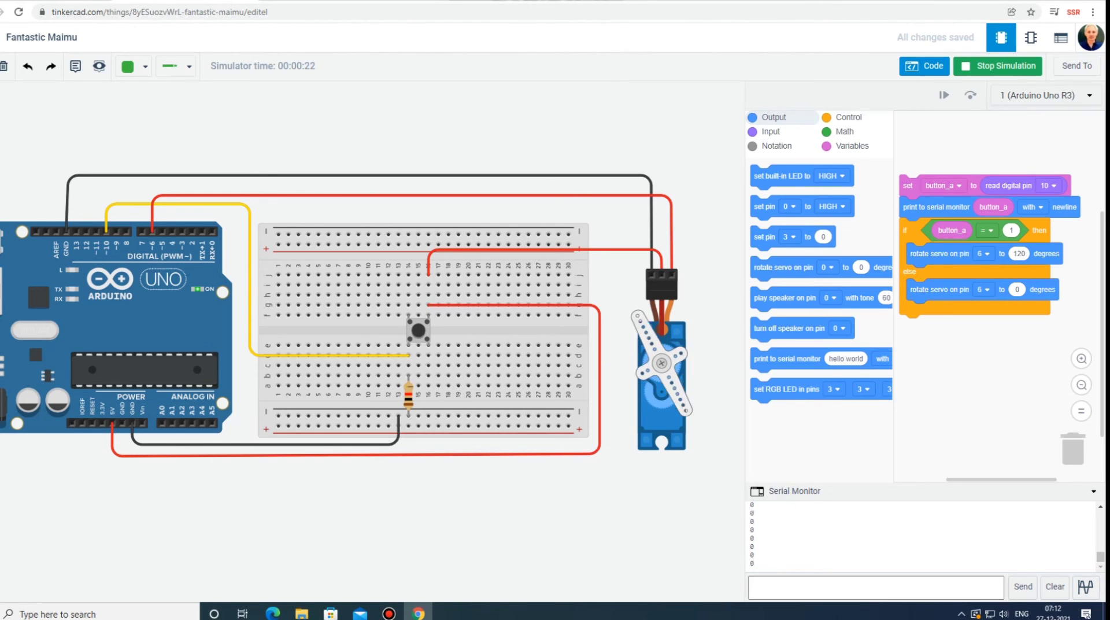
Change the rotate servo angle from 120 to 90 degrees and press the pushbutton to test it.
left_click(1019, 253)
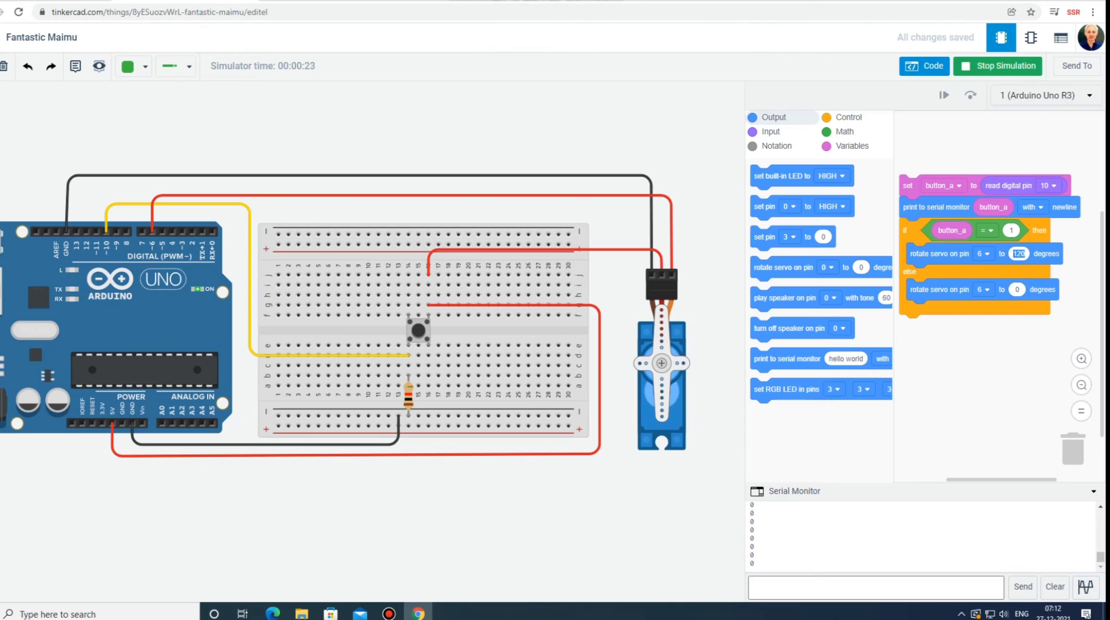
type("30")
left_click(418, 330)
Press and release the pushbutton repeatedly, then hide the block code and stop the simulation.
left_click(418, 330)
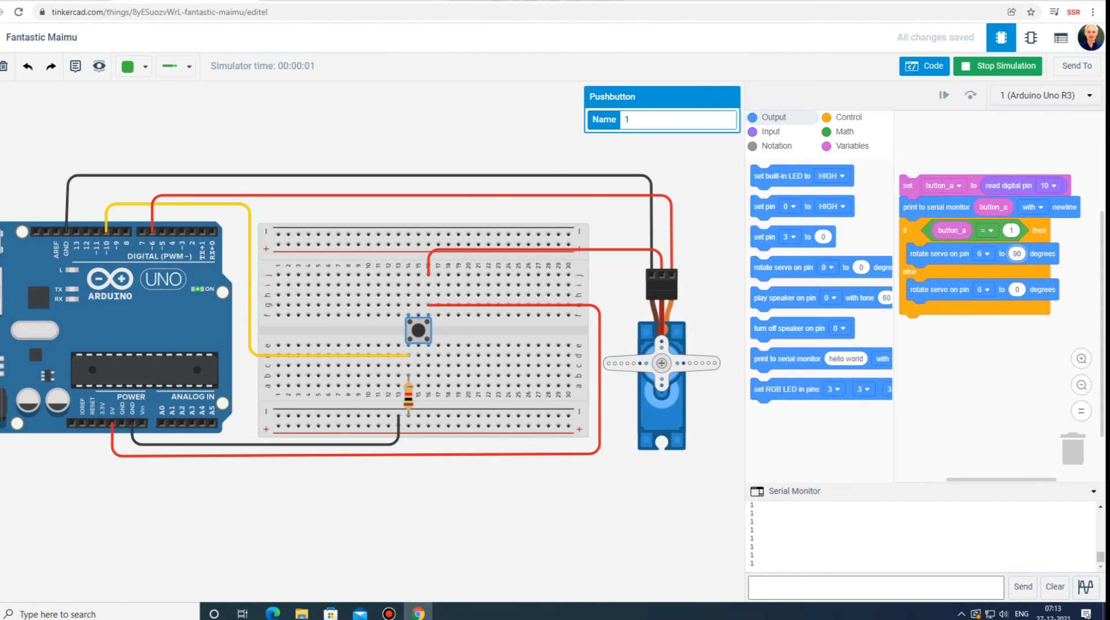
left_click(419, 331)
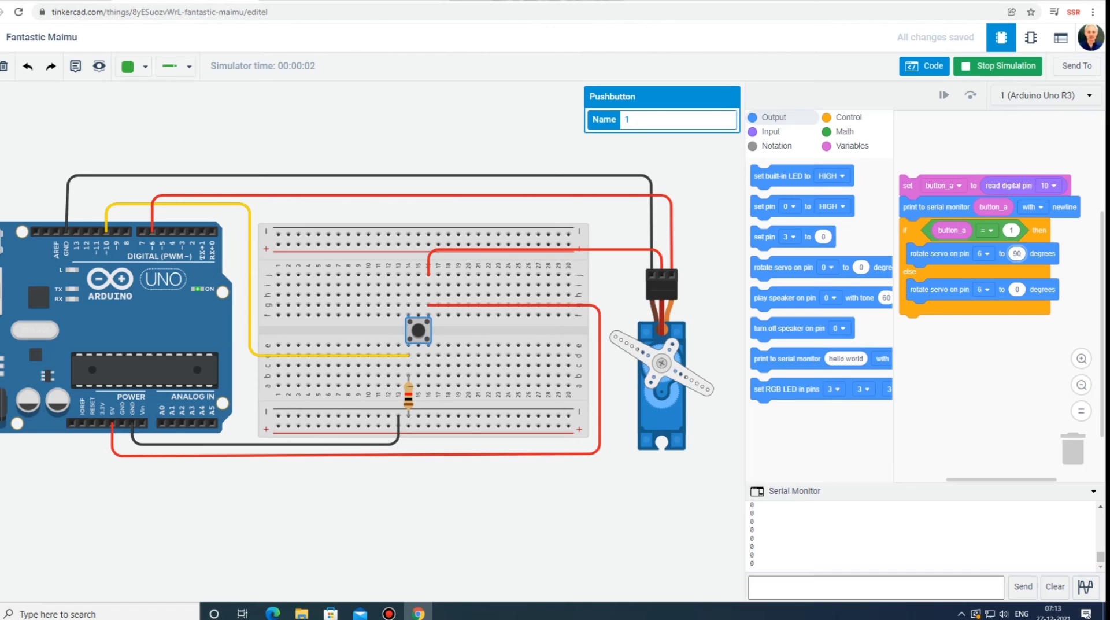
left_click(418, 330)
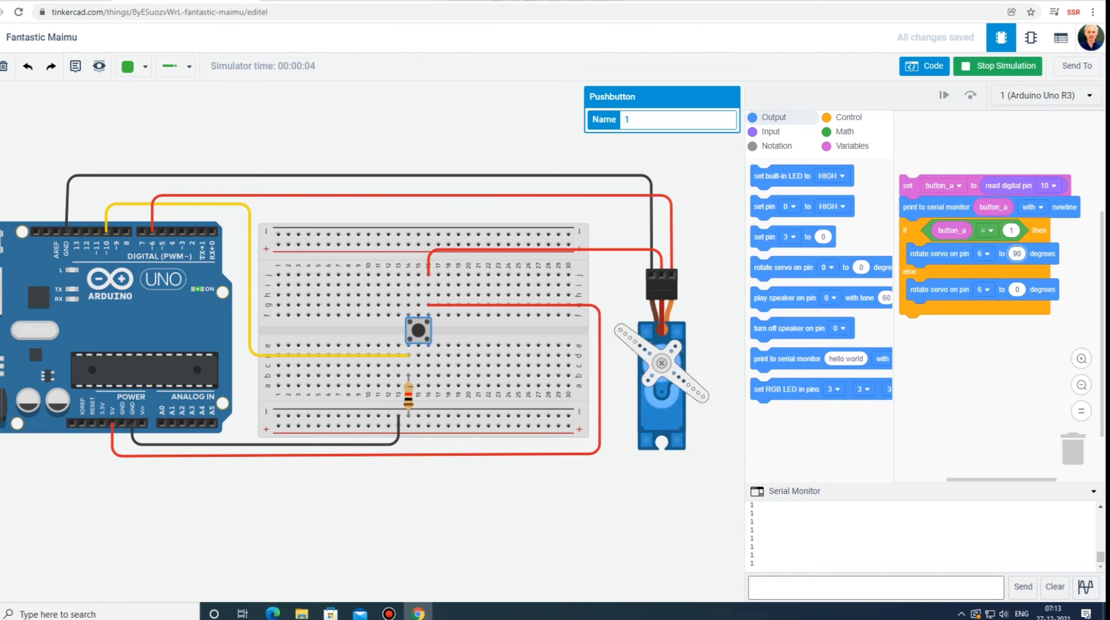
left_click(418, 330)
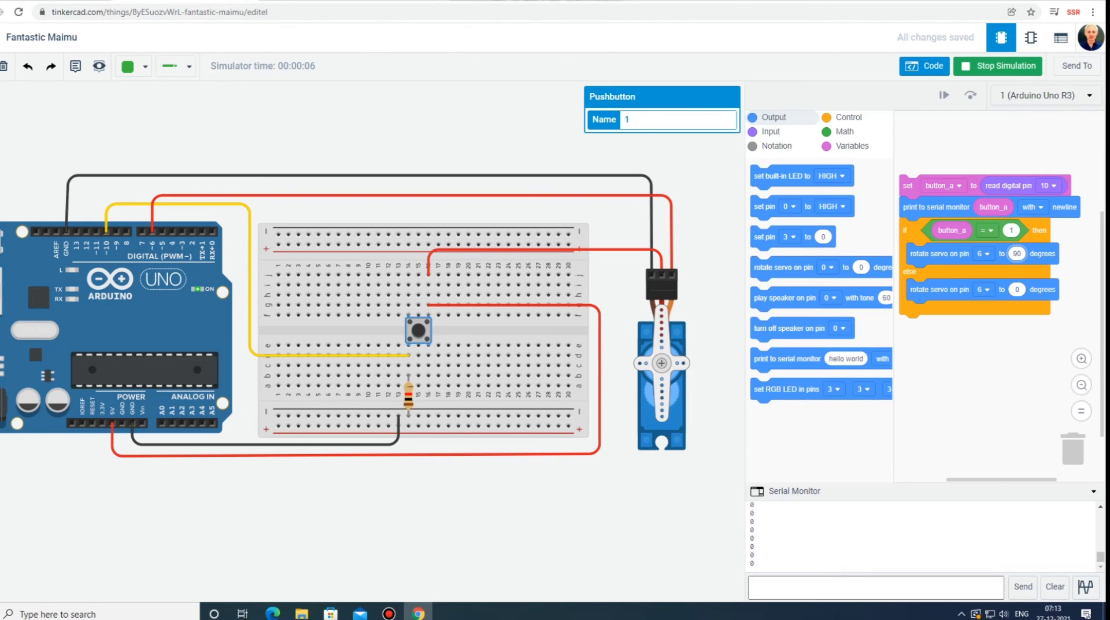
left_click(418, 330)
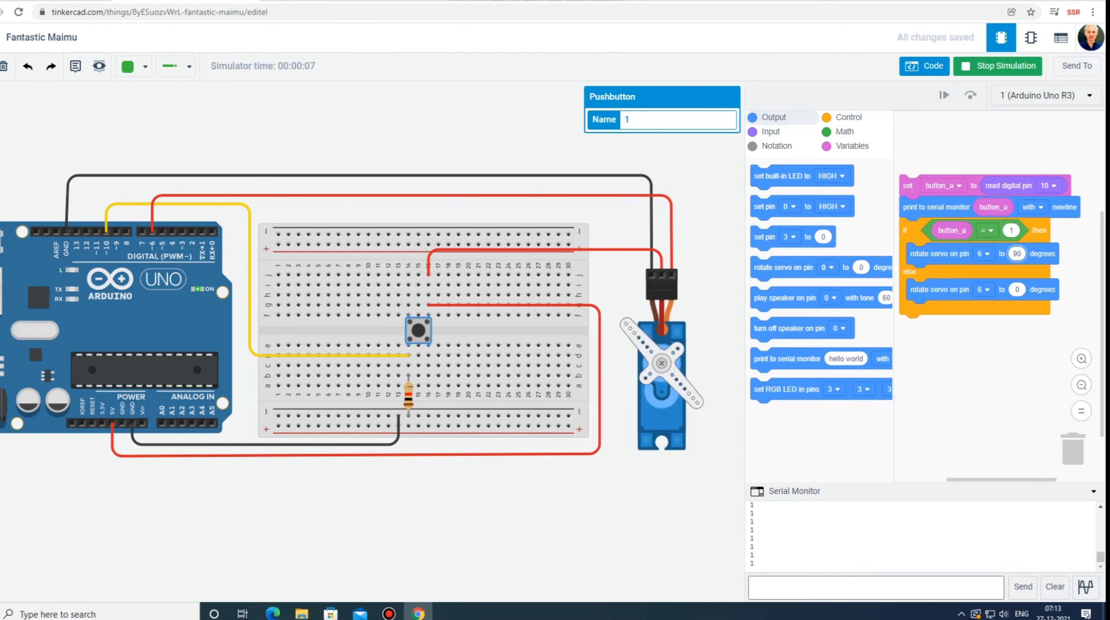
left_click(418, 330)
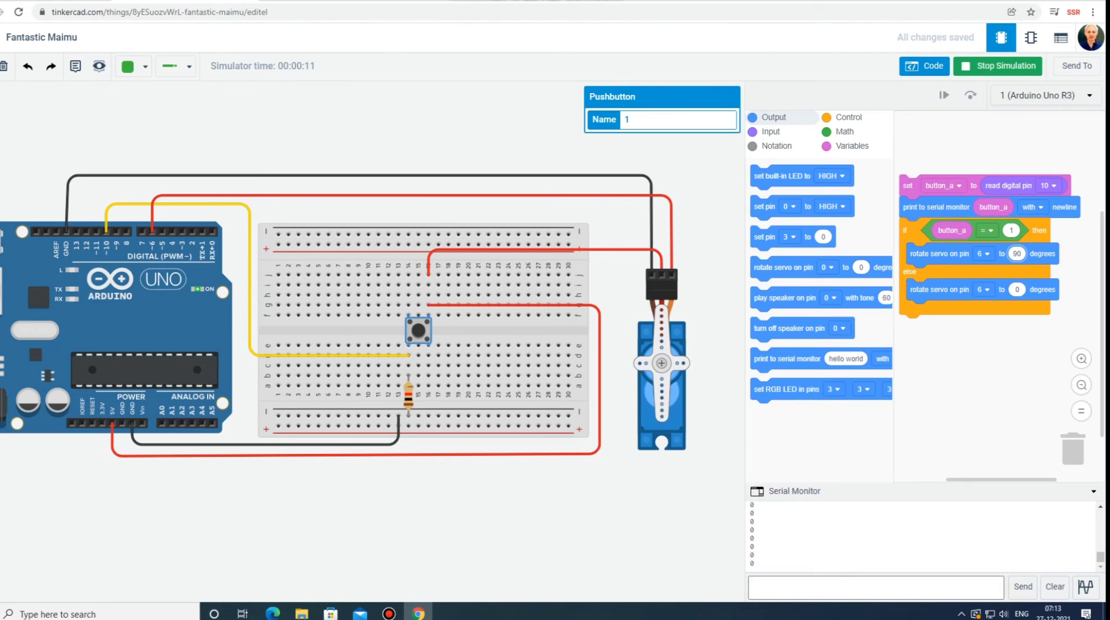
scroll(1002, 241, "up", 1)
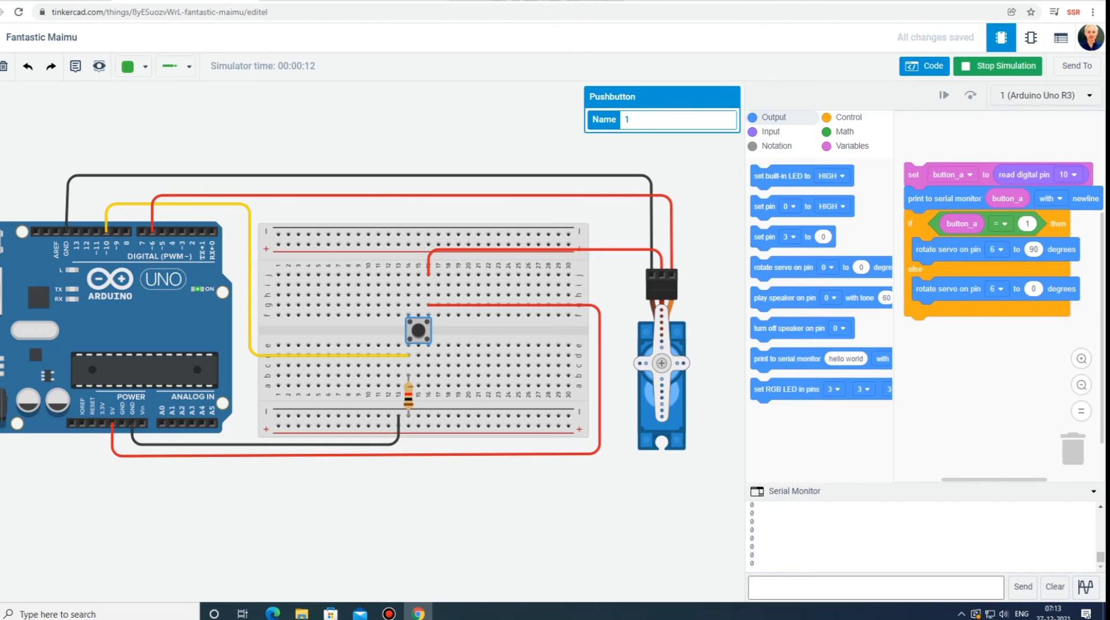
scroll(983, 260, "up", 1)
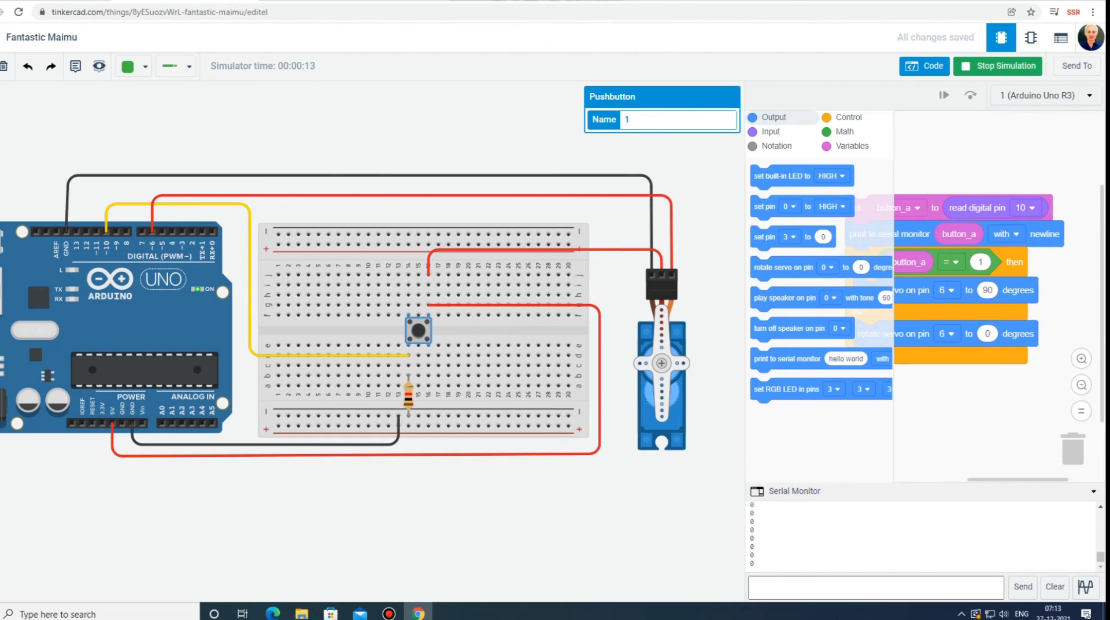
scroll(844, 298, "up", 1)
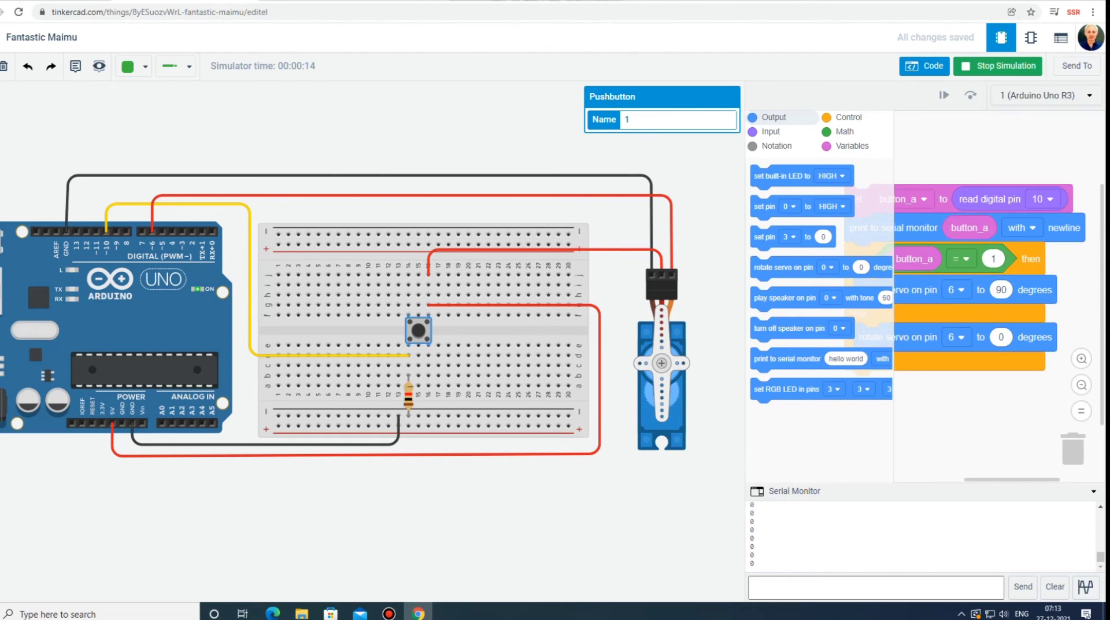
scroll(847, 302, "up", 1)
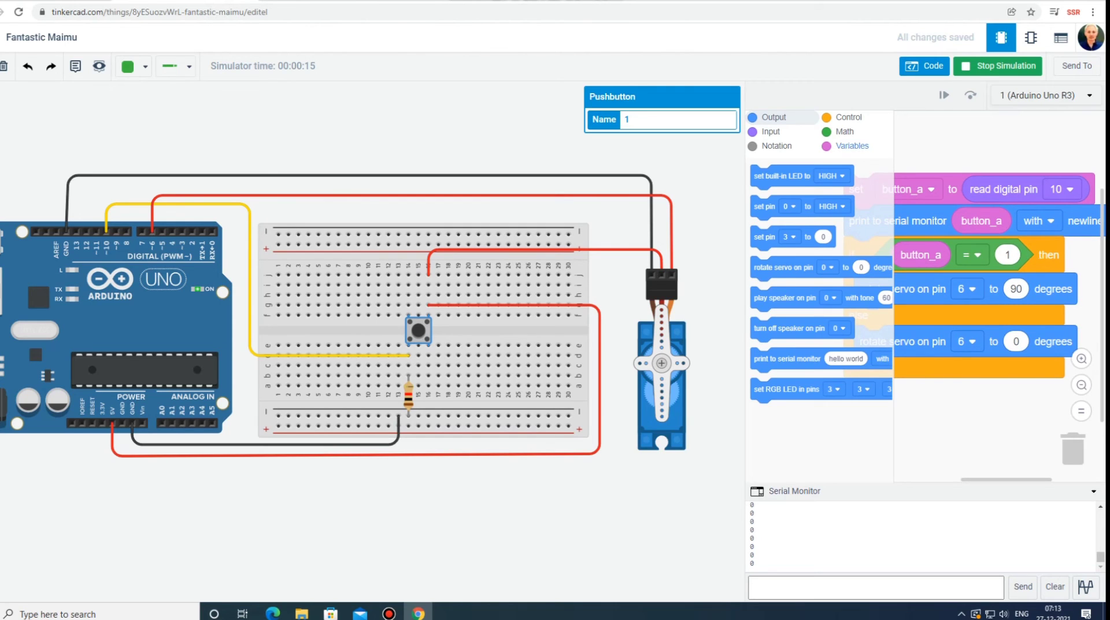
left_click(853, 146)
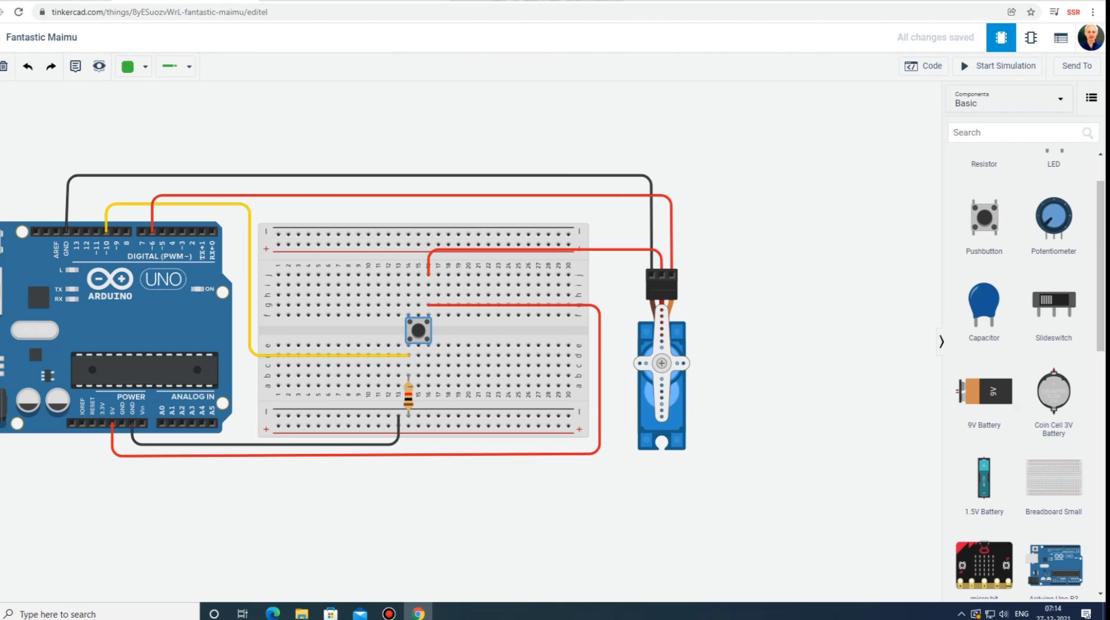
Restart the simulation with the code hidden and centre the circuit on the canvas.
left_click(998, 65)
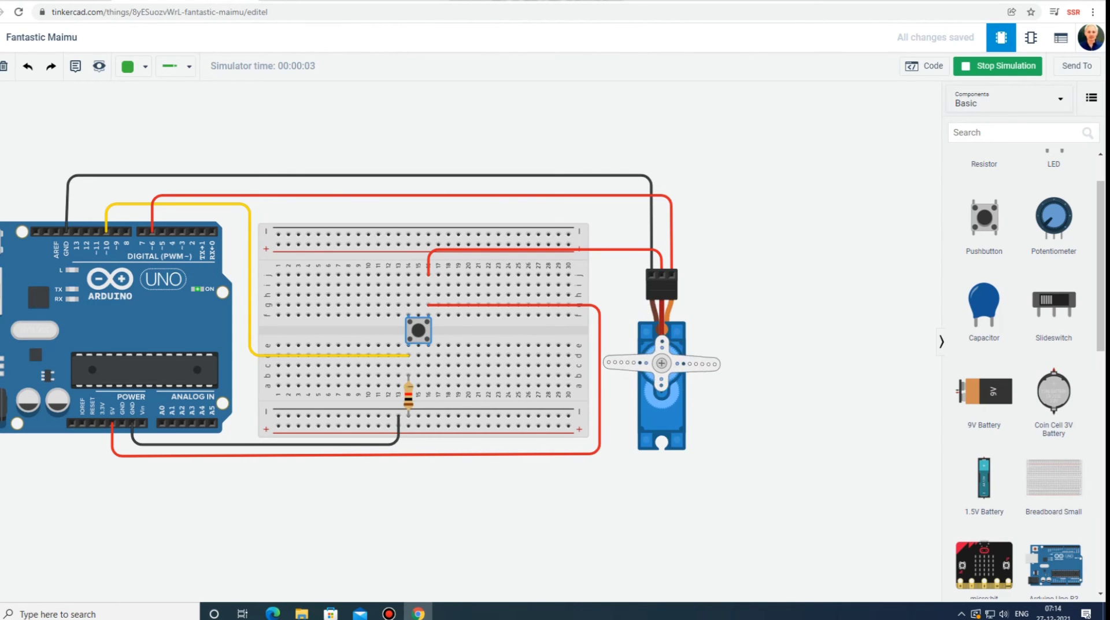
left_click_drag(463, 520, 582, 537)
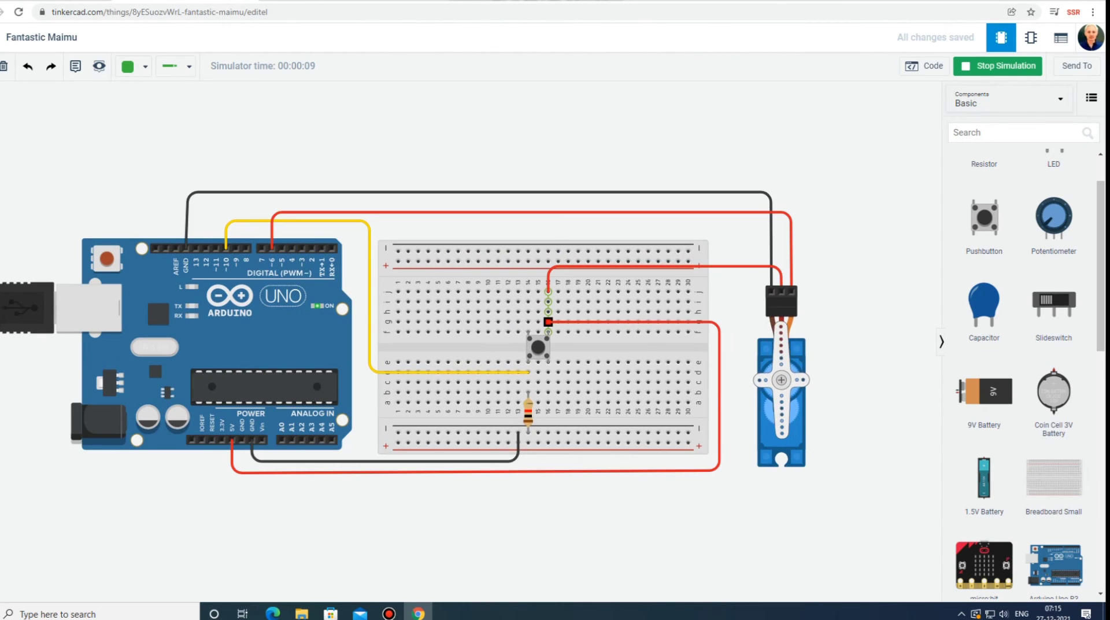
scroll(548, 321, "up", 1)
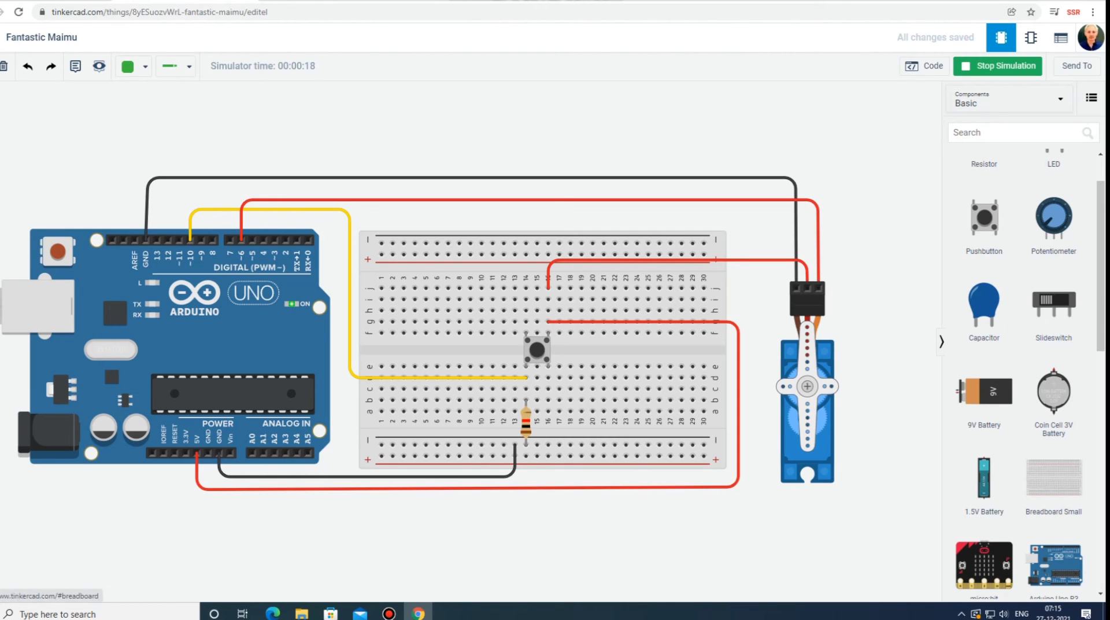
Add a note above the Arduino crediting the author's name, then restart the simulation.
left_click(998, 66)
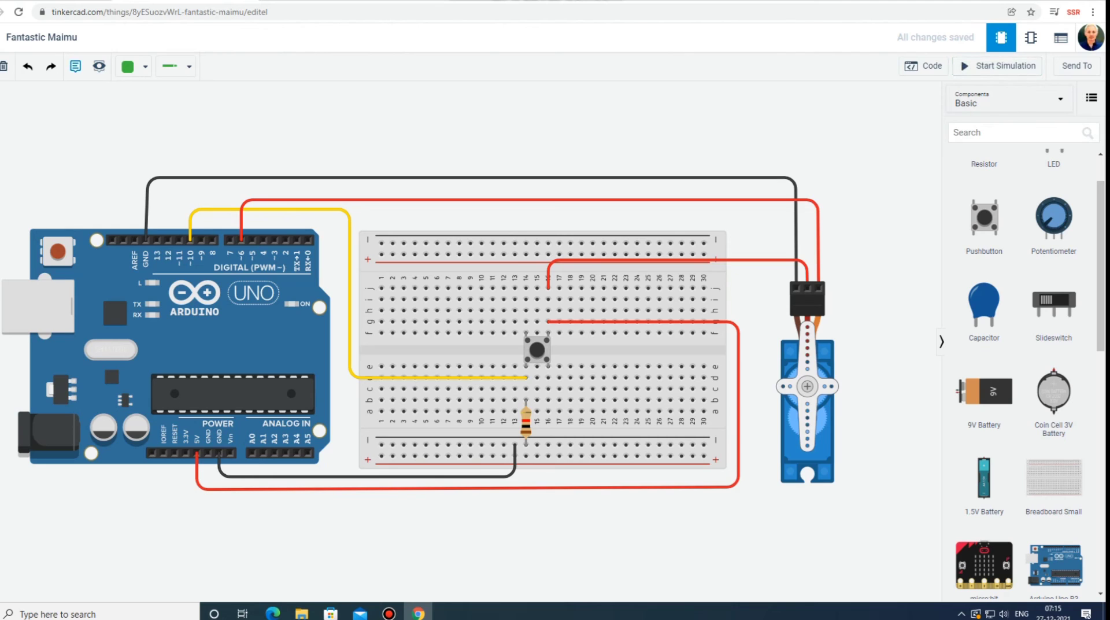
left_click(75, 66)
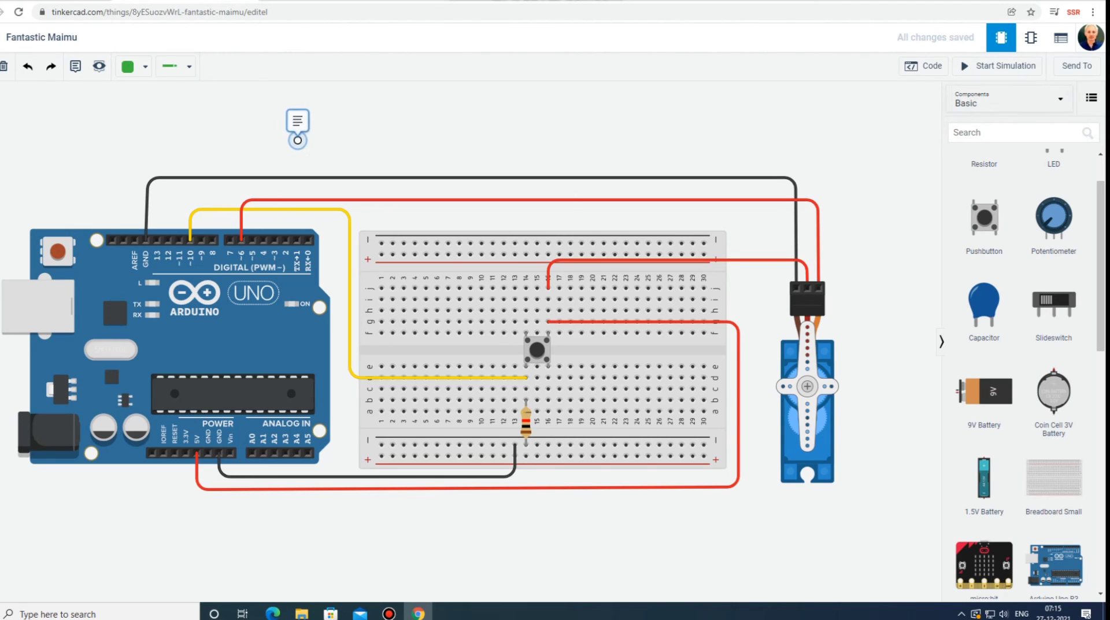
left_click(297, 140)
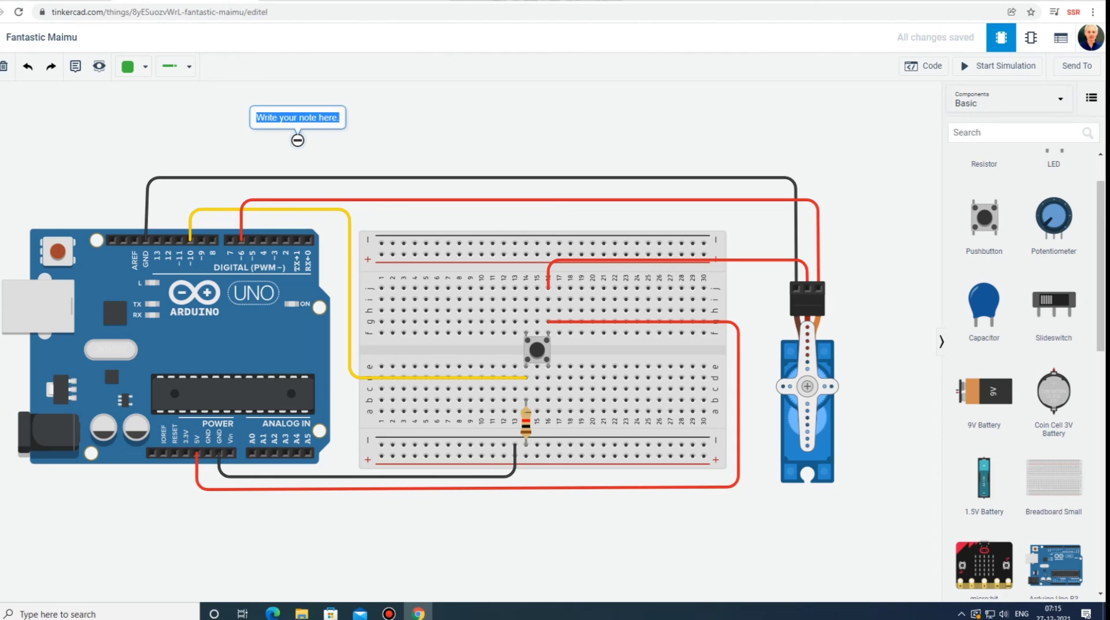
type("b")
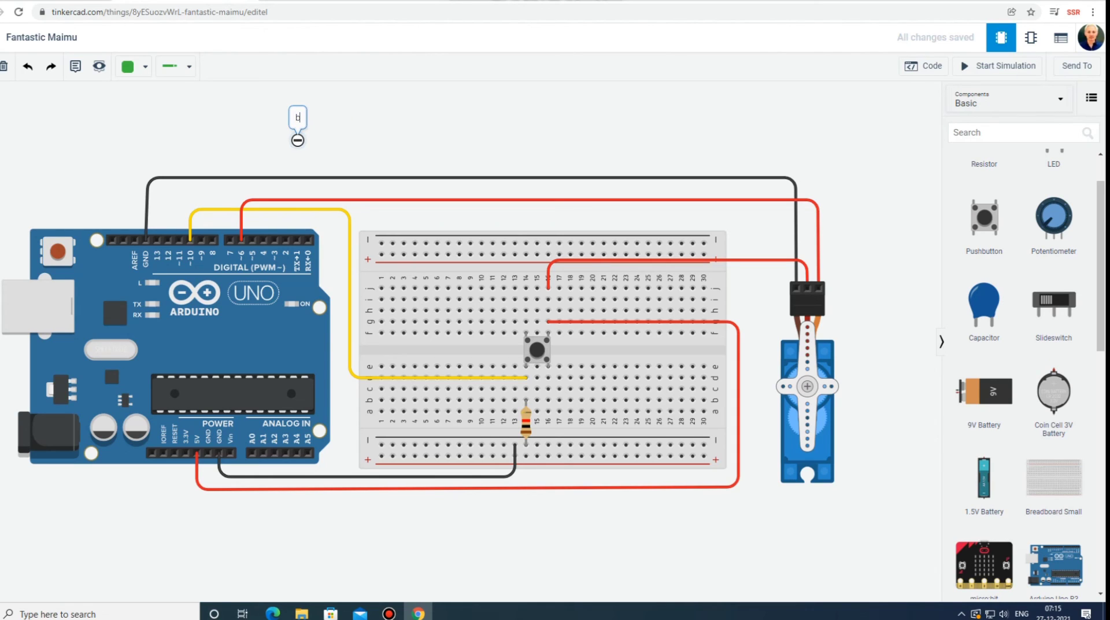
type("y")
type(" SUR")
type("BIR")
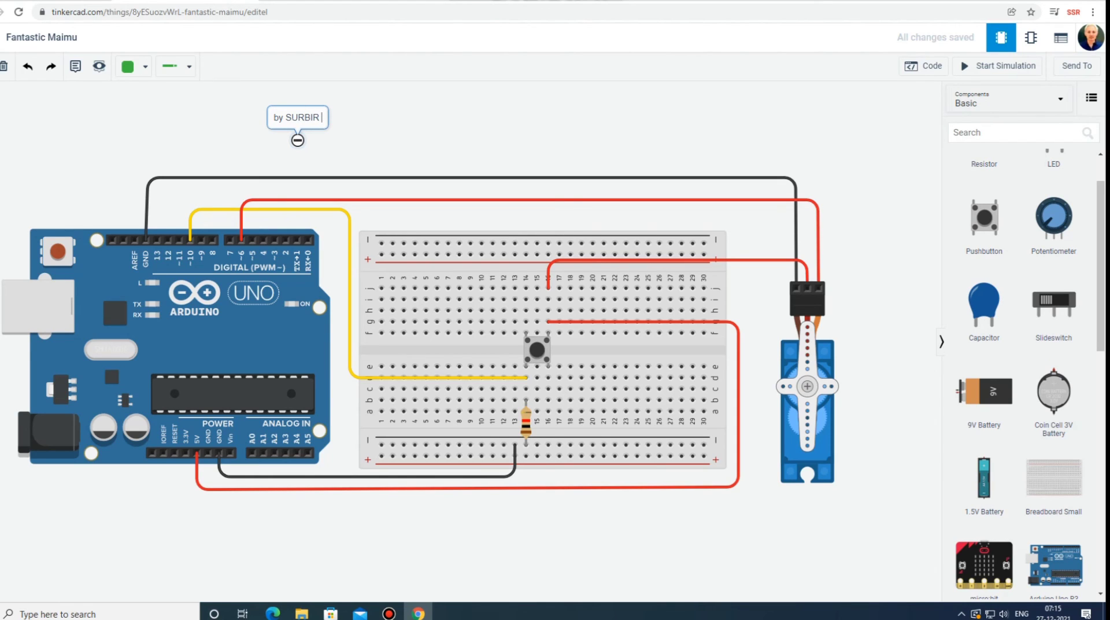
type(" SI")
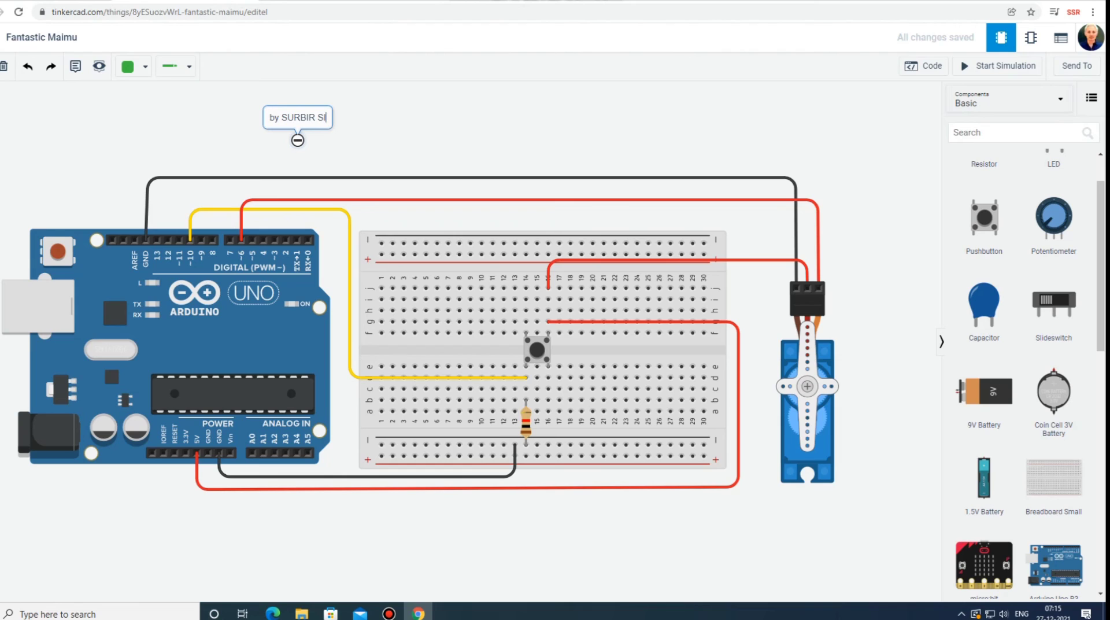
type("NGH")
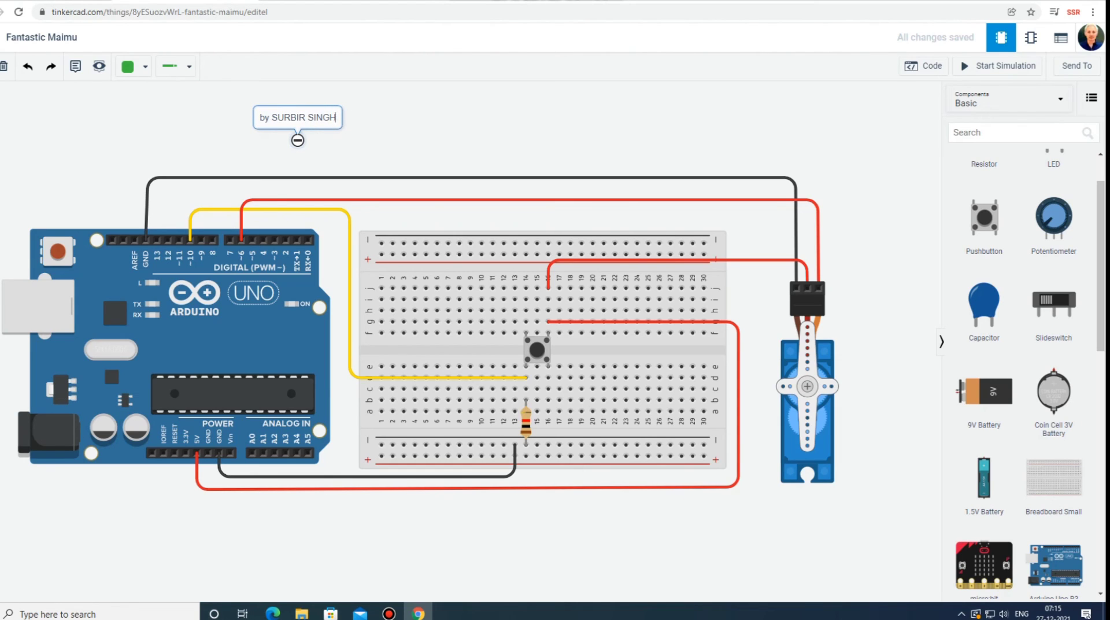
key("Escape")
left_click(1000, 65)
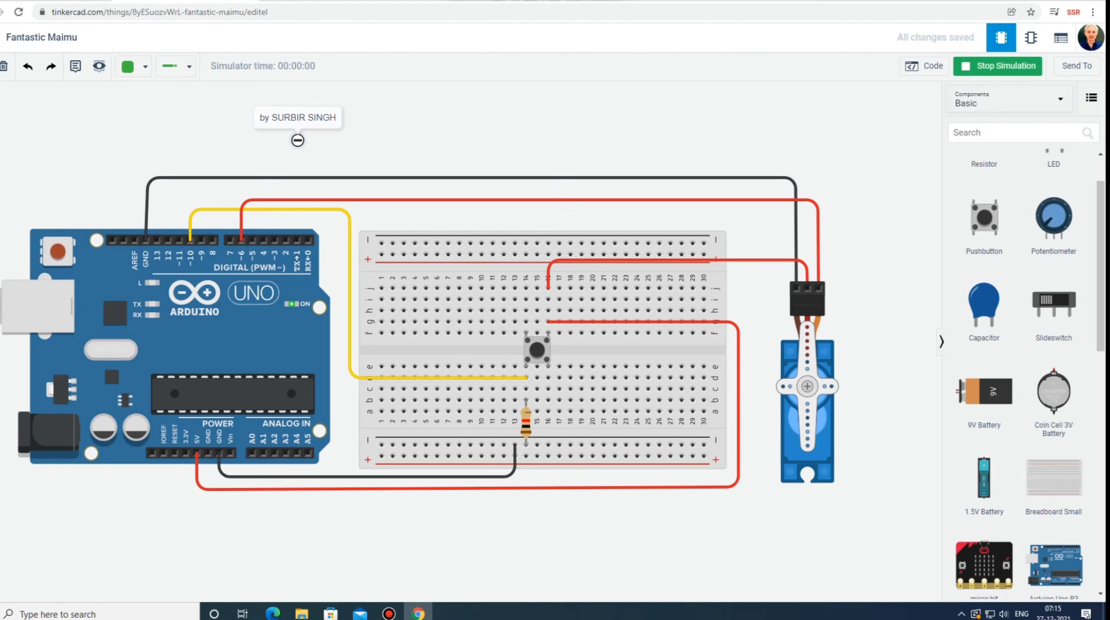
Show the blocks code and press the pushbutton to swing the servo to 90 degrees.
left_click(925, 66)
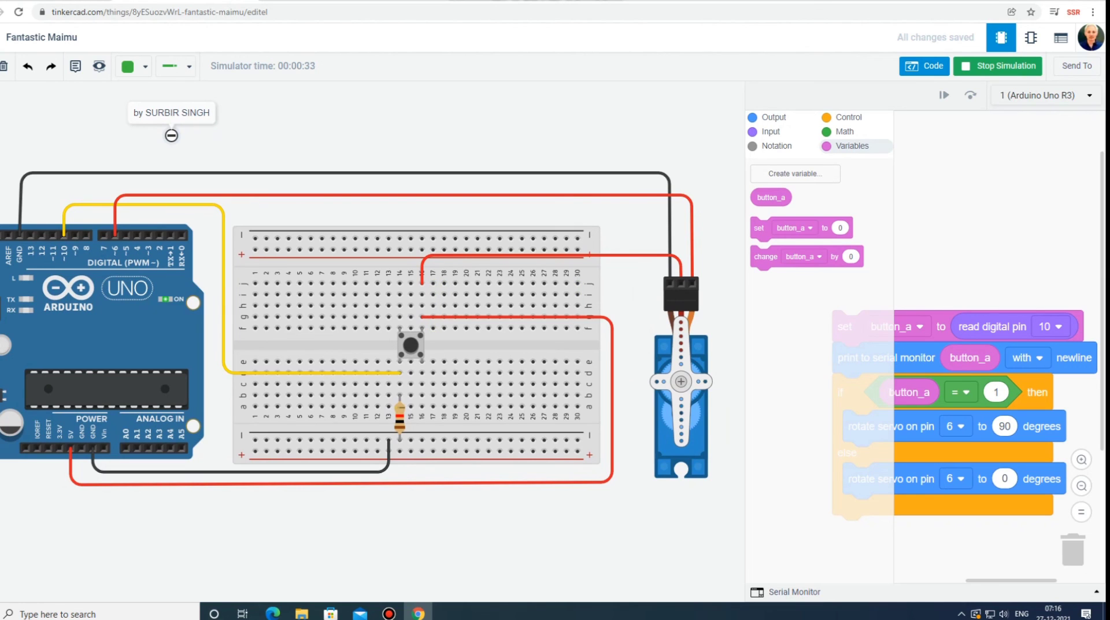
left_click(410, 345)
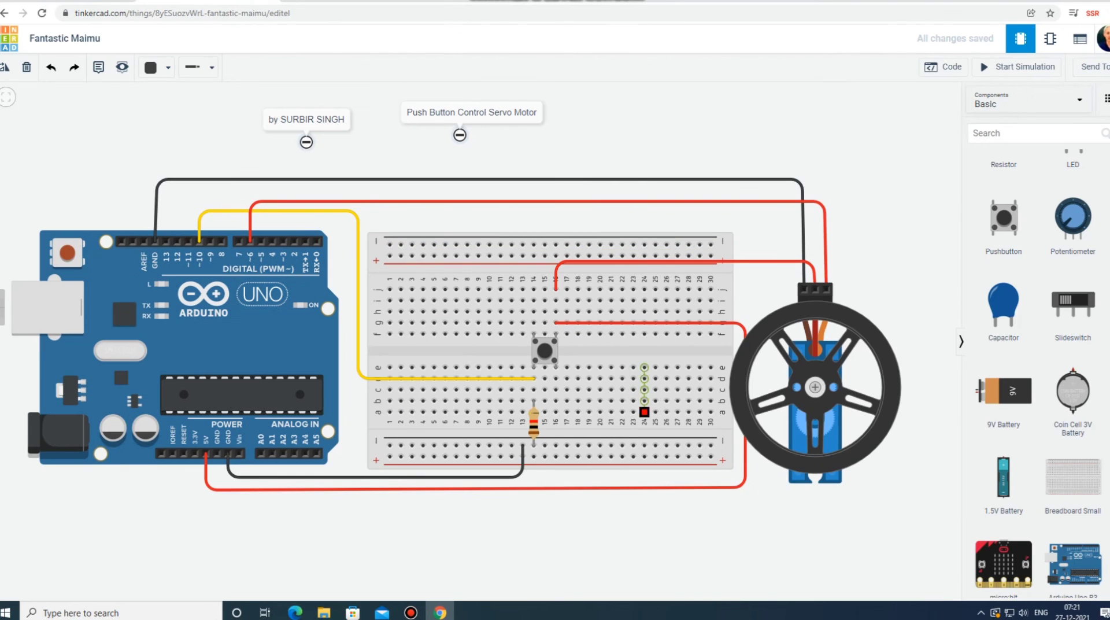
Run and stop the simulation twice while toggling the blocks code, then select the micro servo.
left_click(1018, 66)
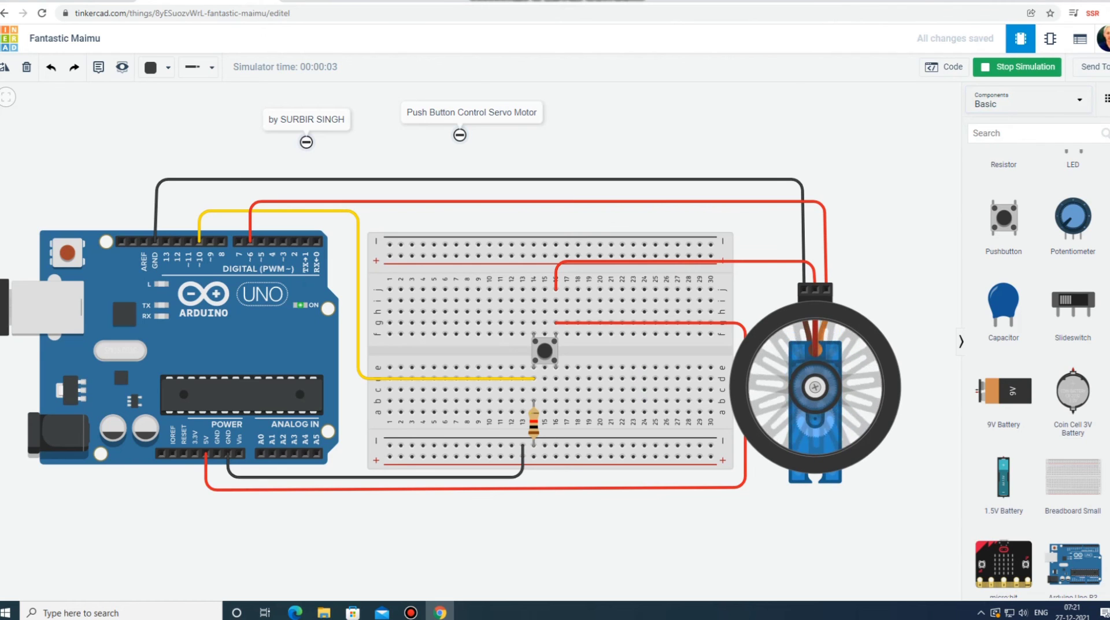
left_click(1018, 66)
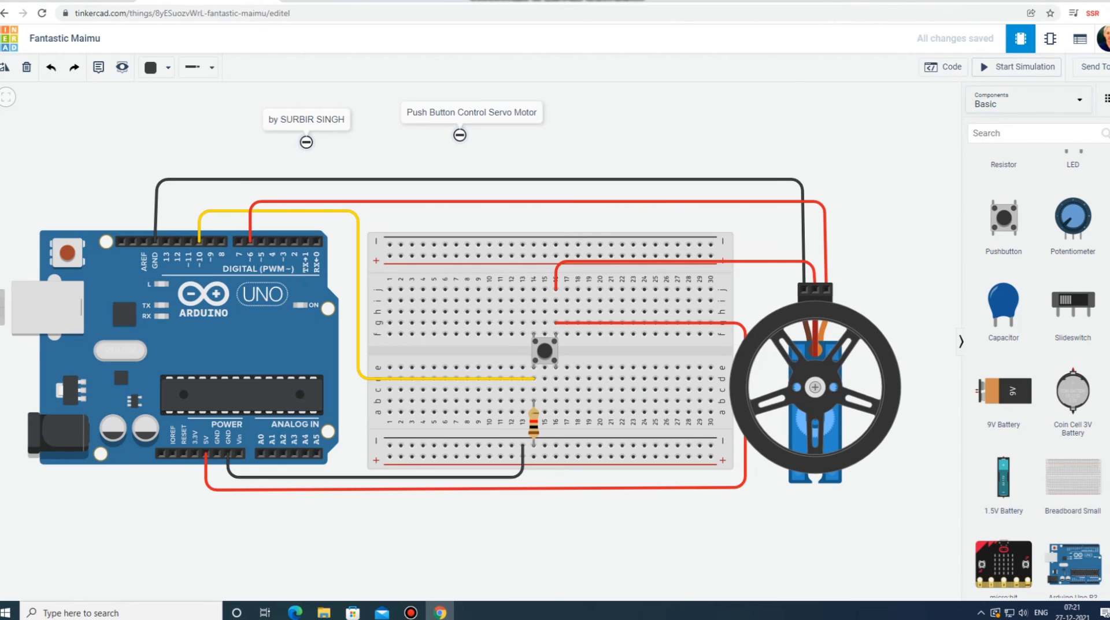
left_click(943, 66)
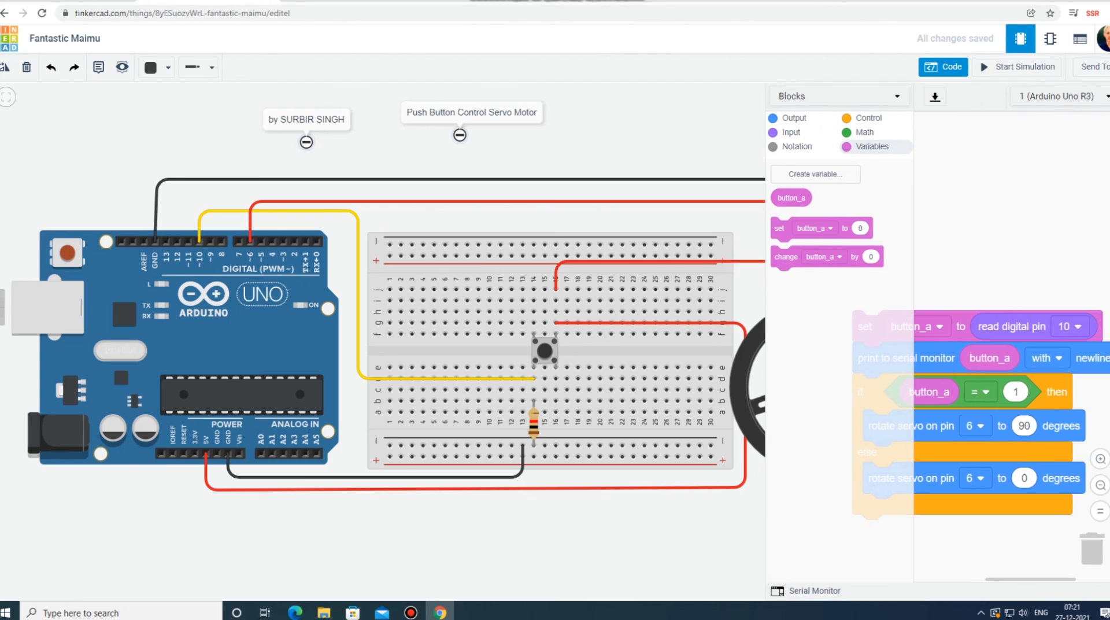
left_click(1017, 66)
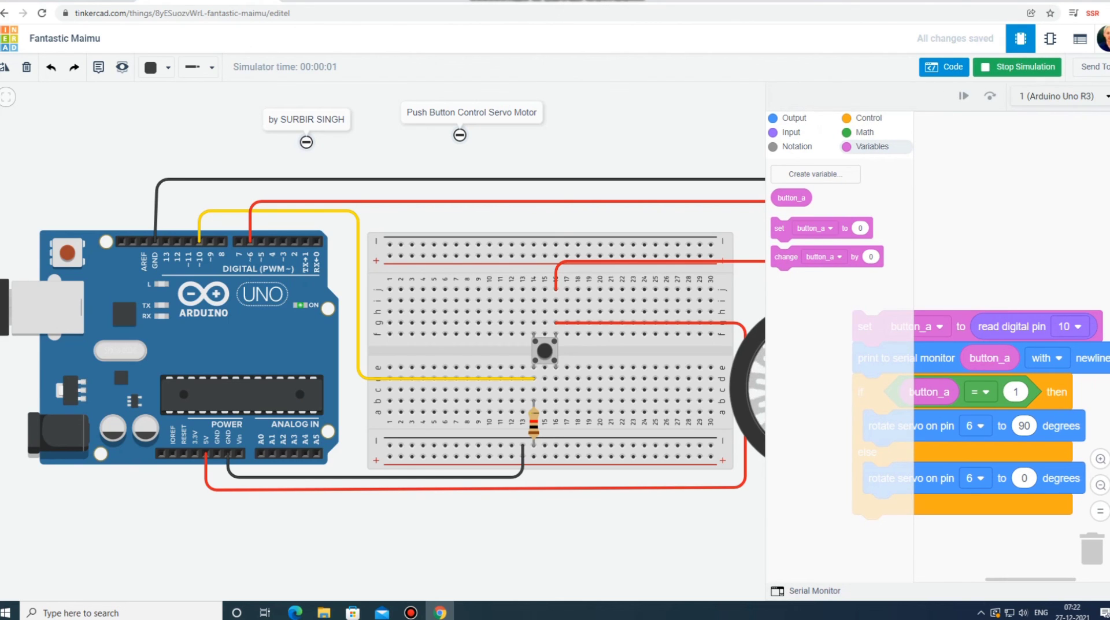
left_click(943, 67)
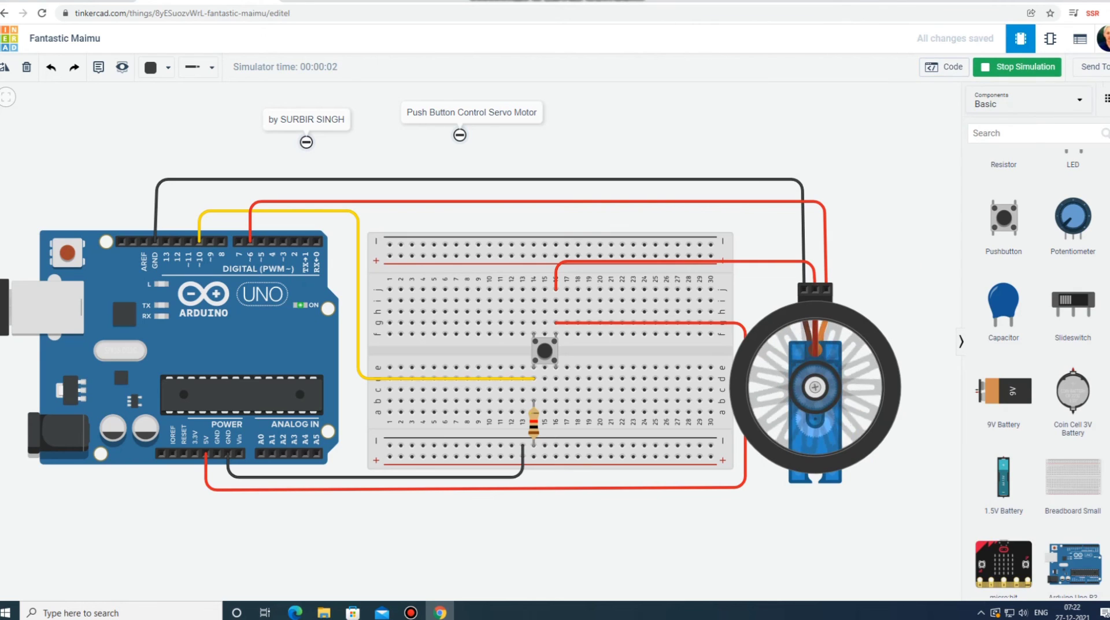
left_click(1018, 66)
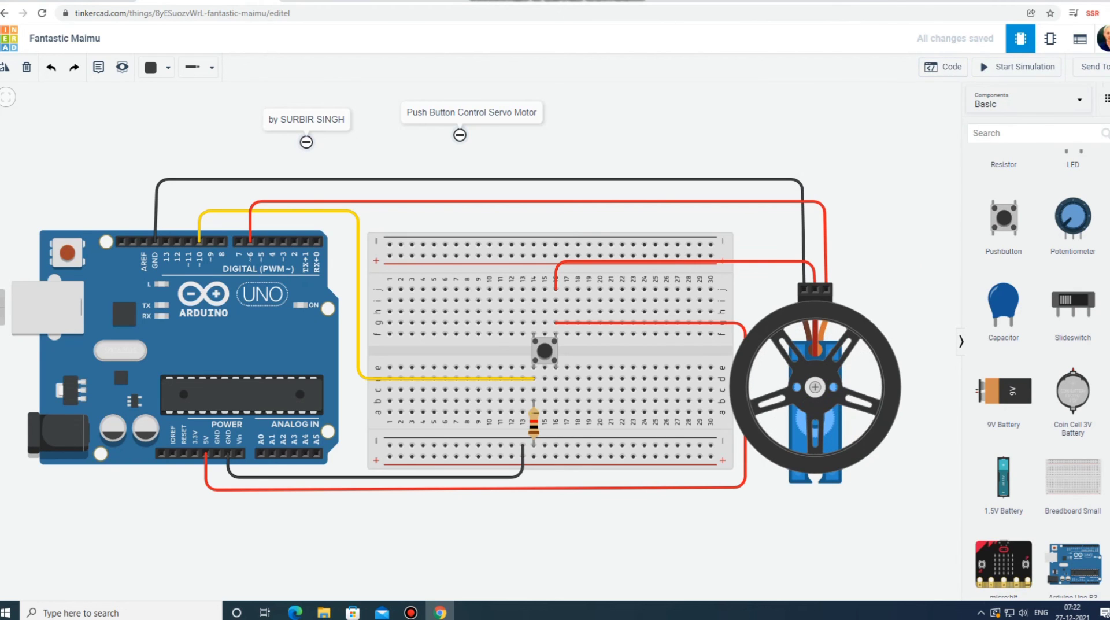
left_click(815, 416)
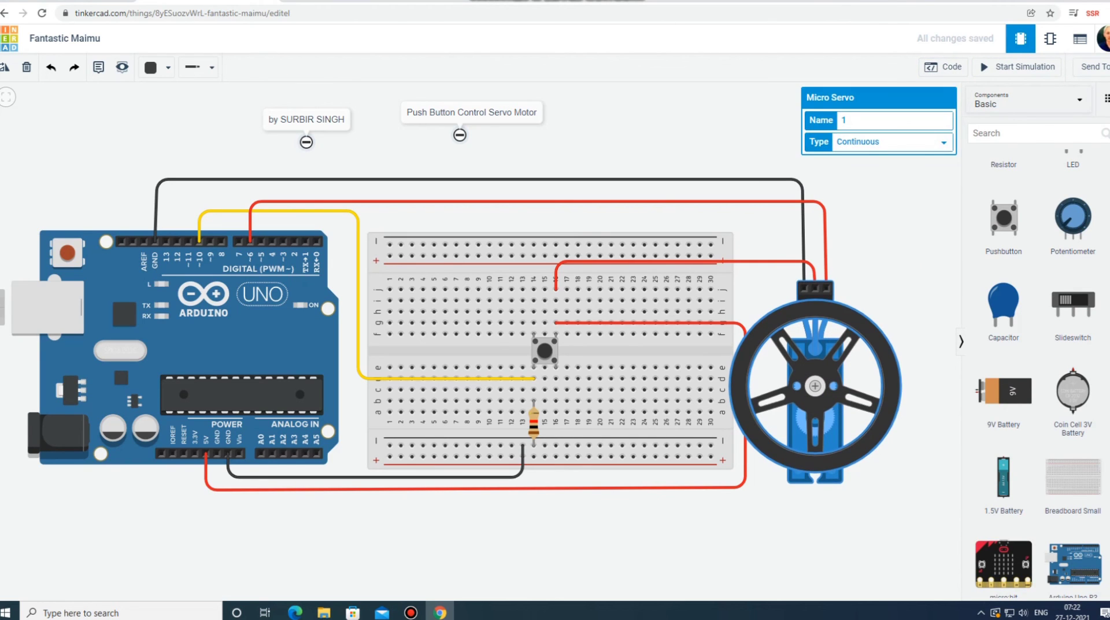
Set the micro servo type to Positional and test it with four pushbutton presses in simulation.
left_click(890, 141)
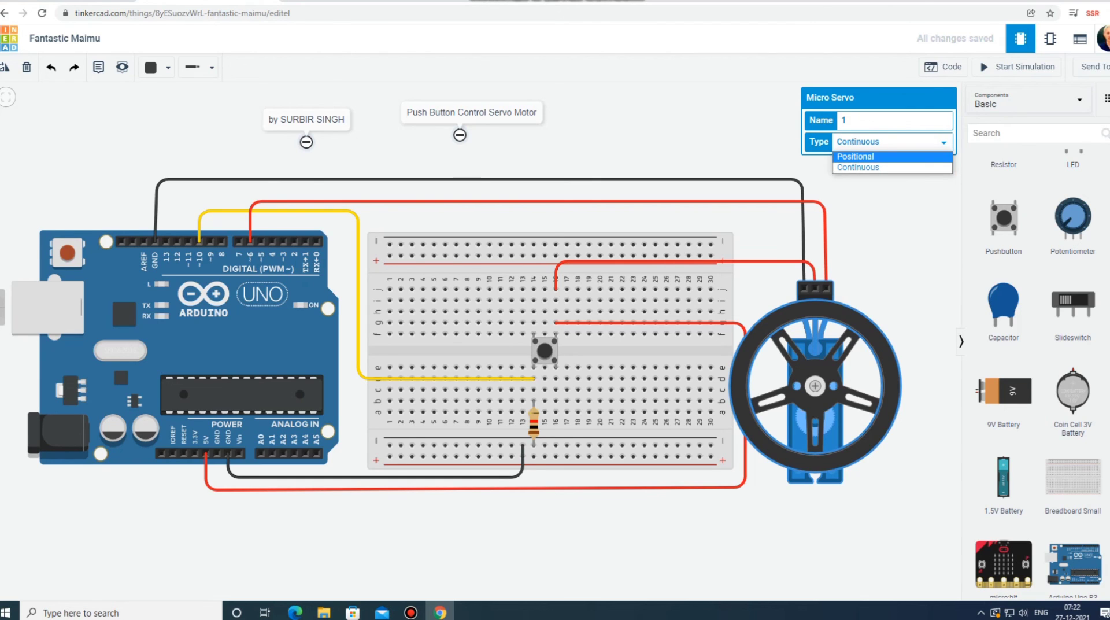
key("Return")
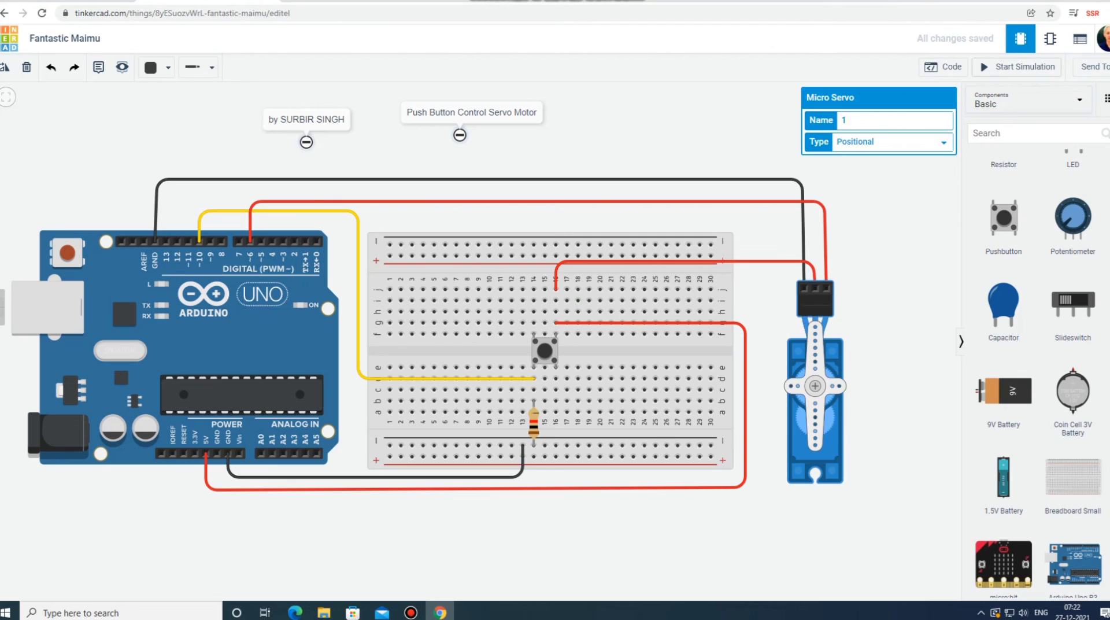
left_click(1016, 67)
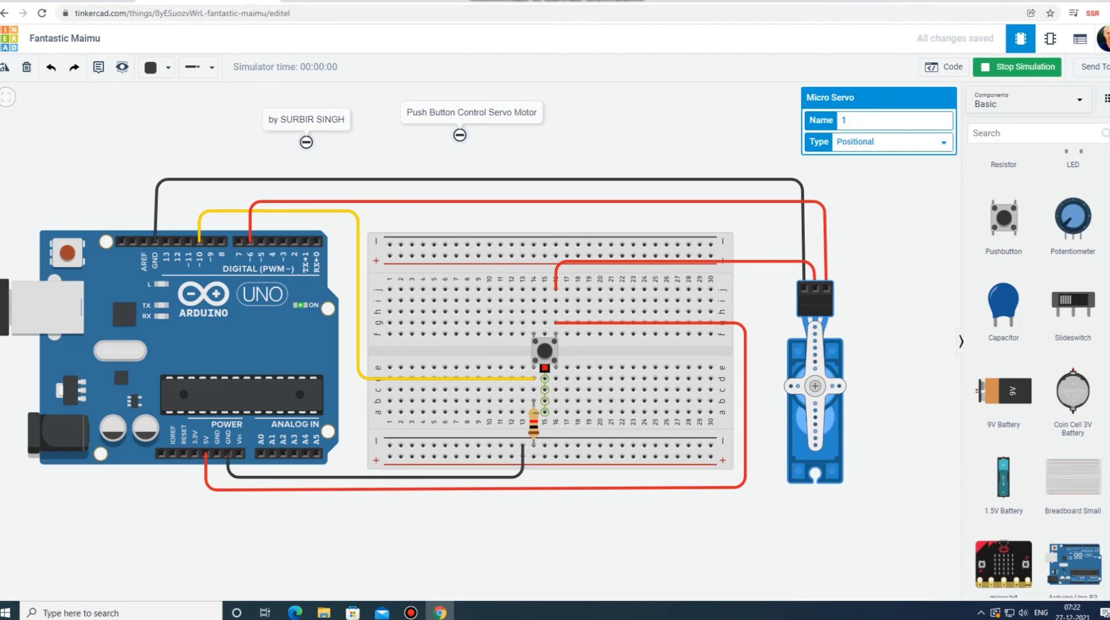
left_click(545, 350)
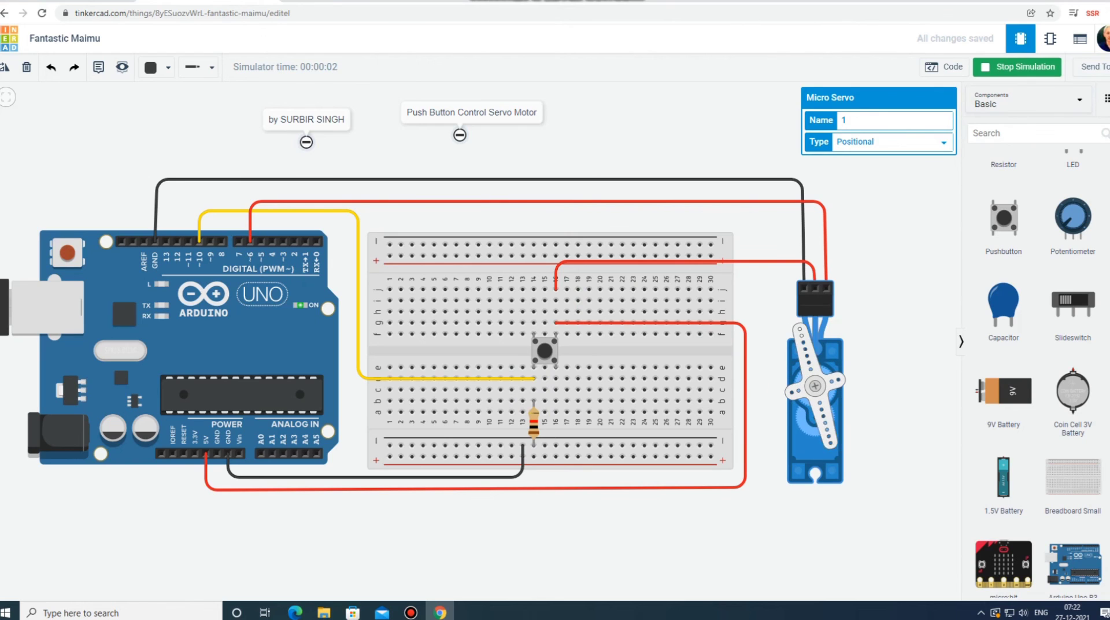
left_click(545, 351)
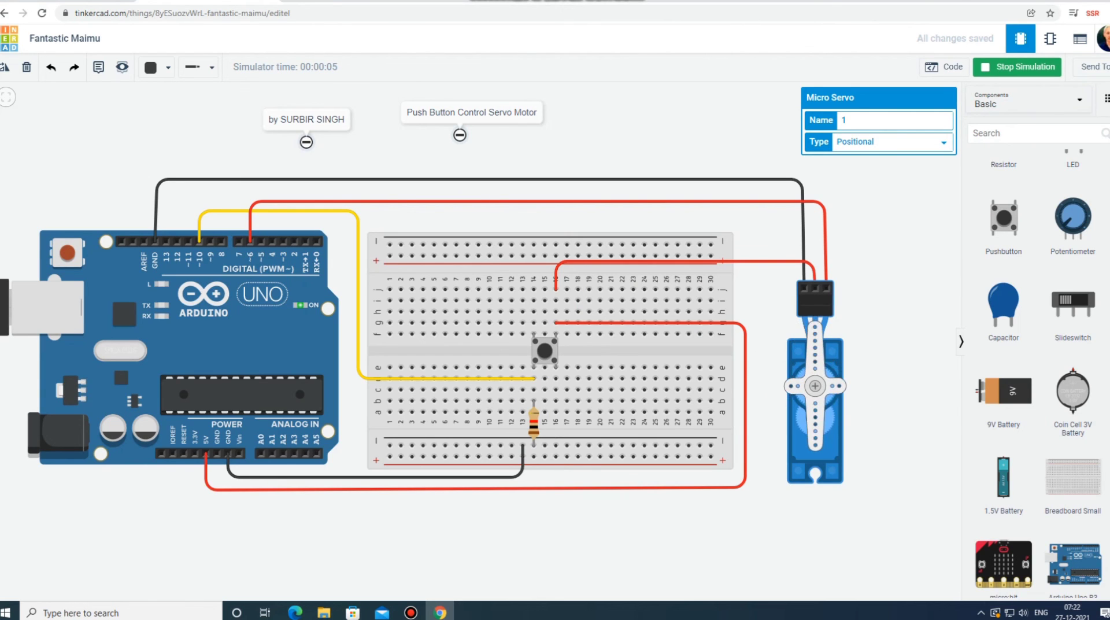
left_click(545, 350)
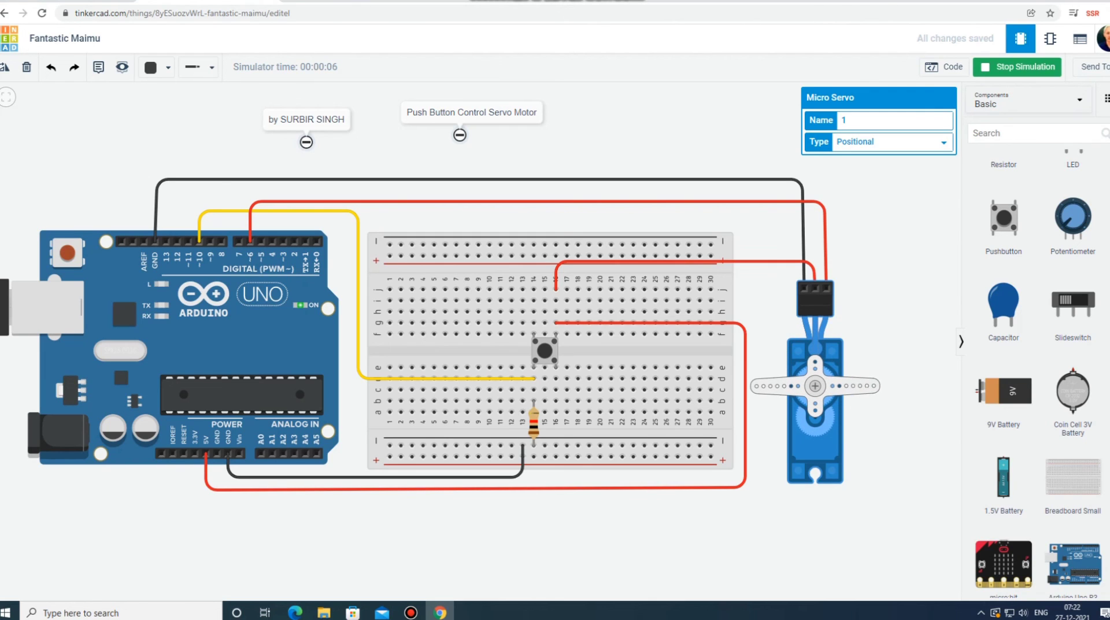
left_click(545, 350)
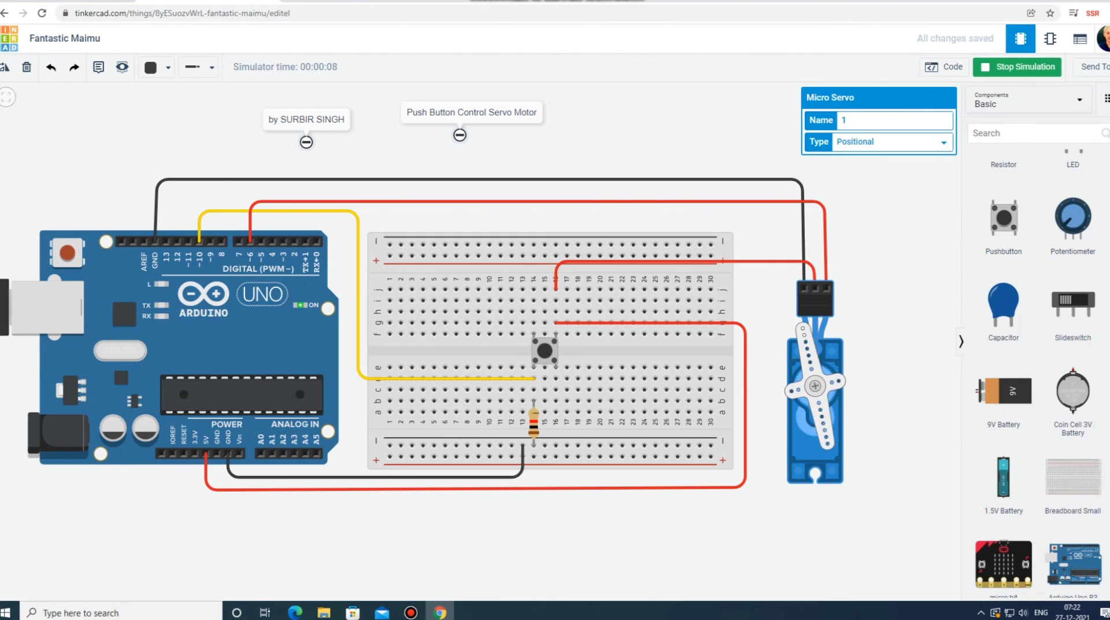